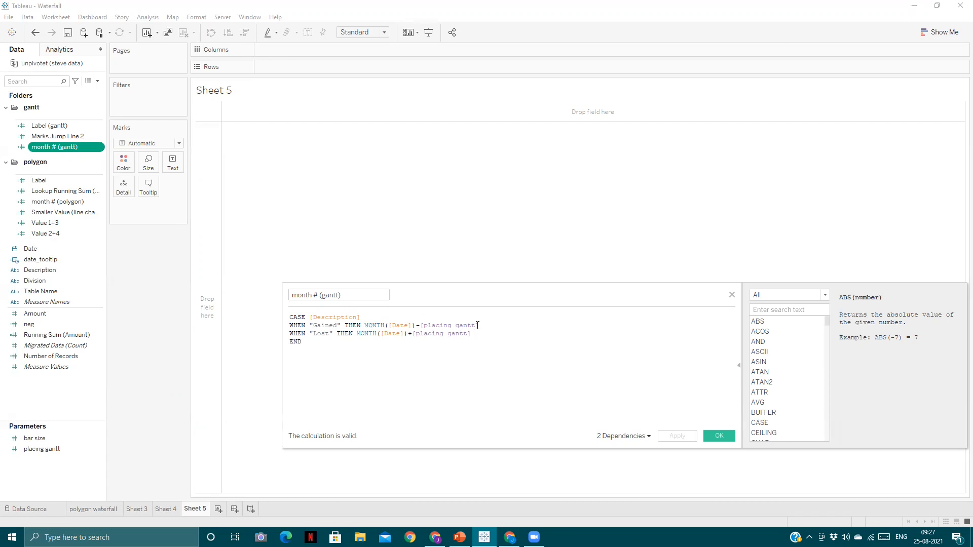
Close the month # (gantt) calculation after reviewing its formula and add the field to Columns.
click(420, 325)
click(732, 296)
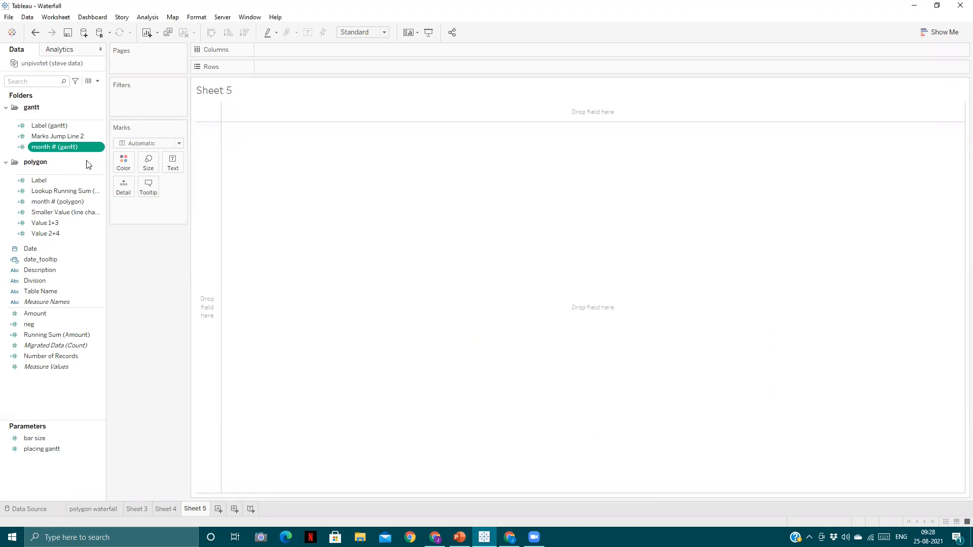
drag(74, 147, 324, 47)
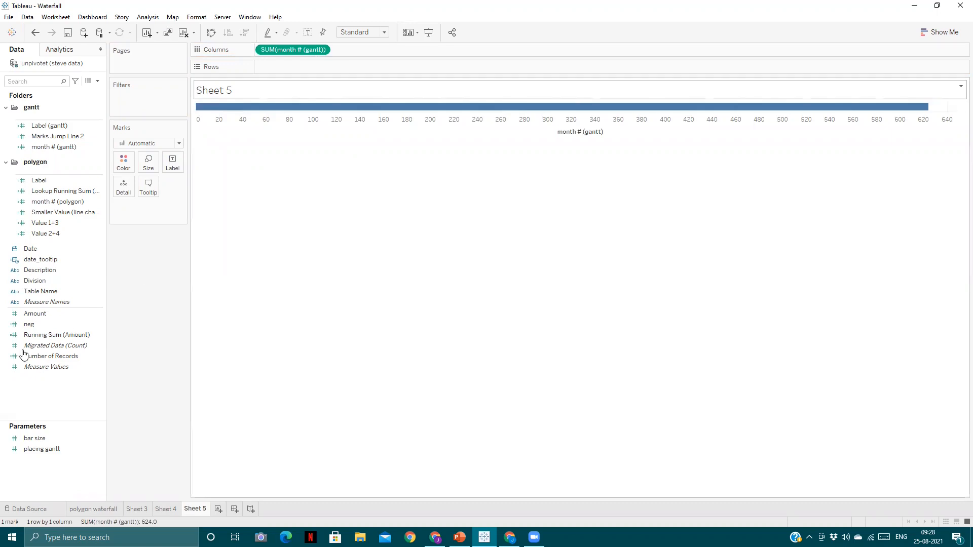
Review the formula of the Running Sum (Amount) calculated field without changing it.
click(101, 338)
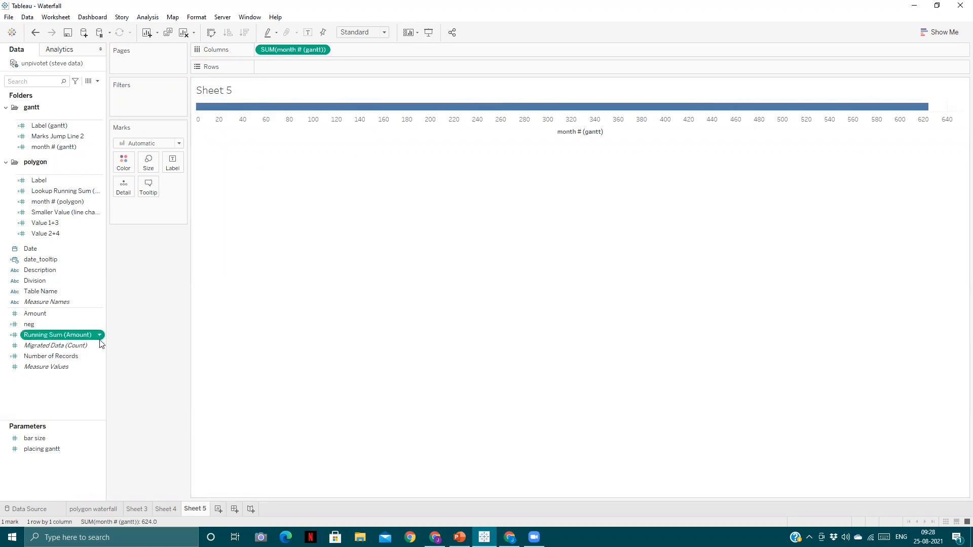
right_click(100, 340)
click(127, 376)
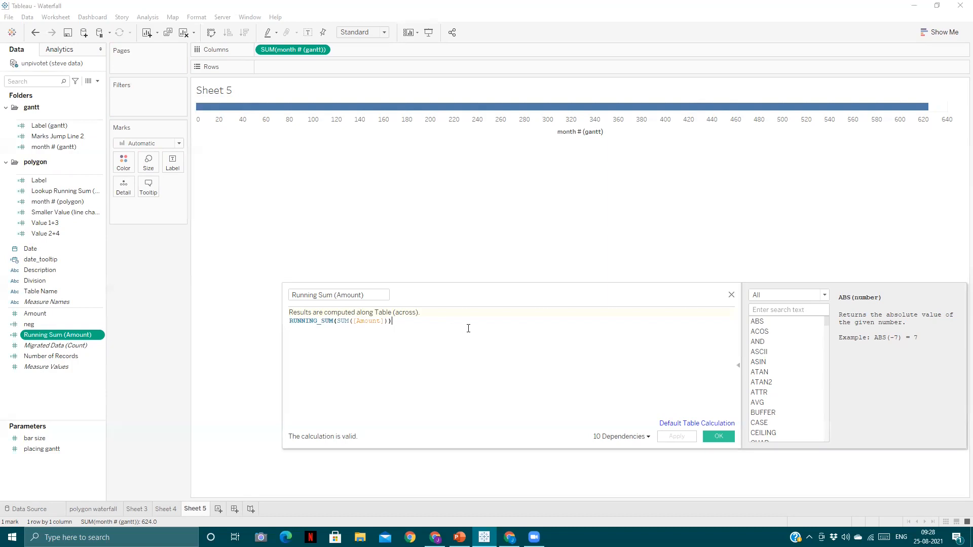
click(730, 295)
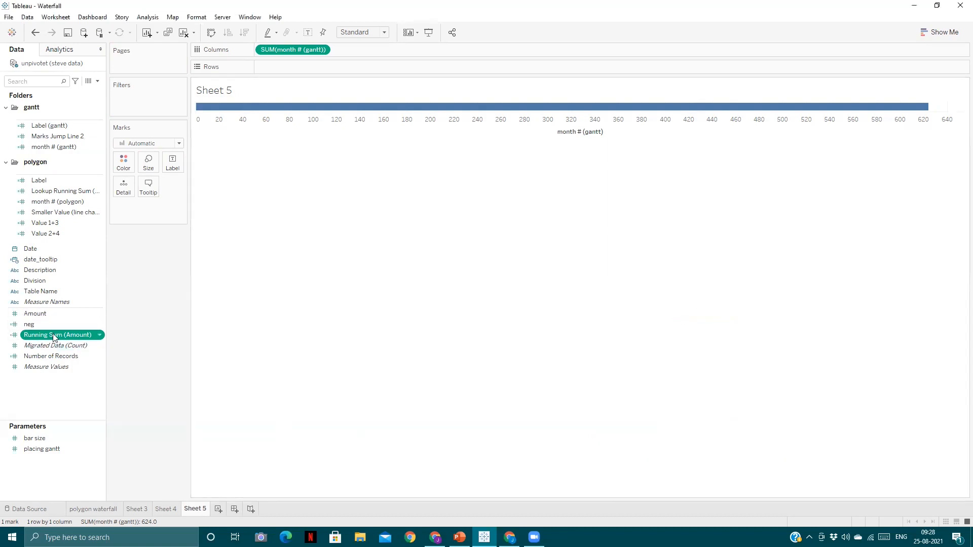
drag(55, 332, 175, 235)
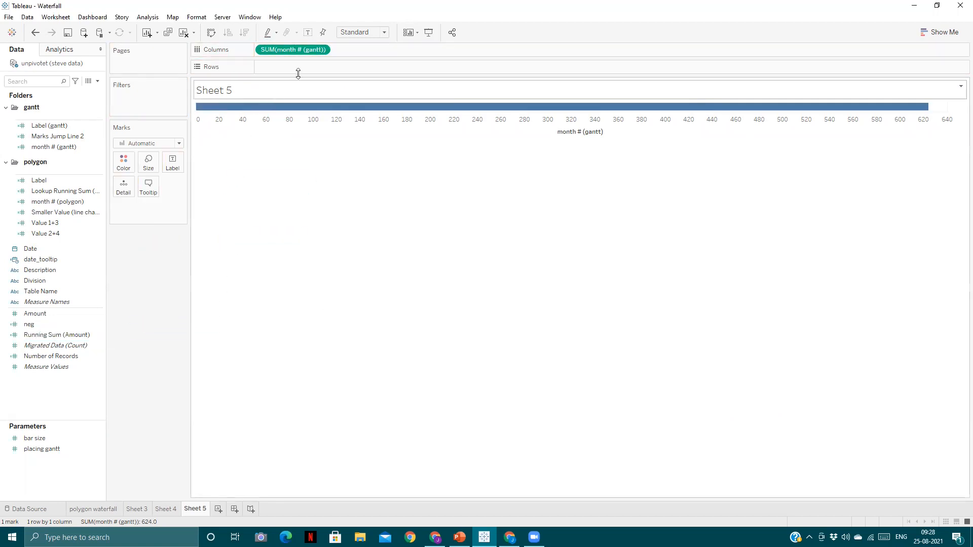
Convert month # (gantt) on Columns to a dimension and add Running Sum (Amount) to Rows.
click(321, 51)
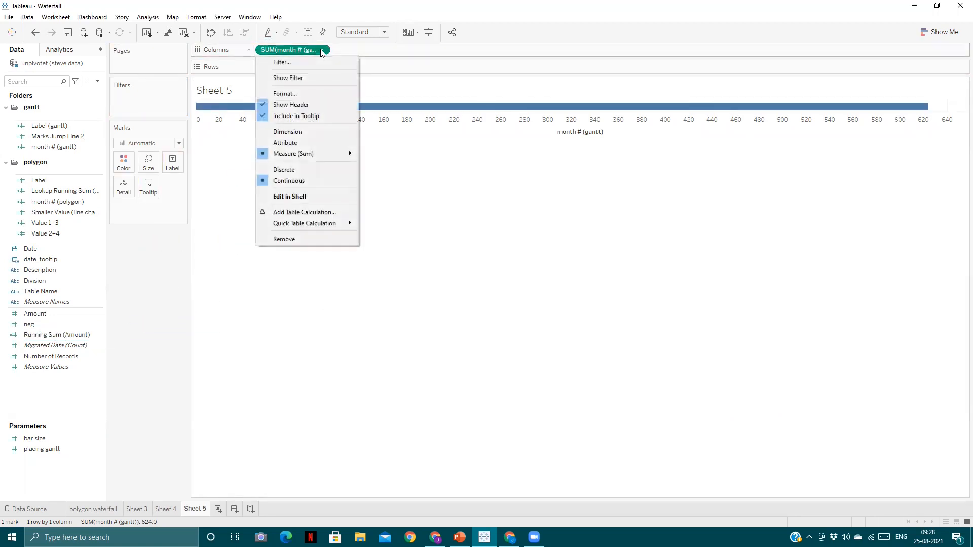
click(288, 131)
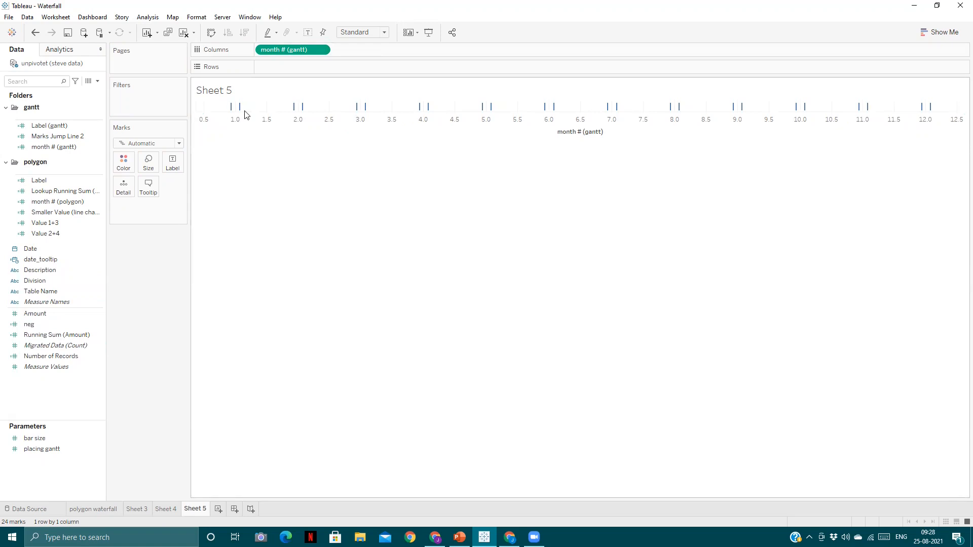
click(61, 191)
drag(56, 334, 279, 63)
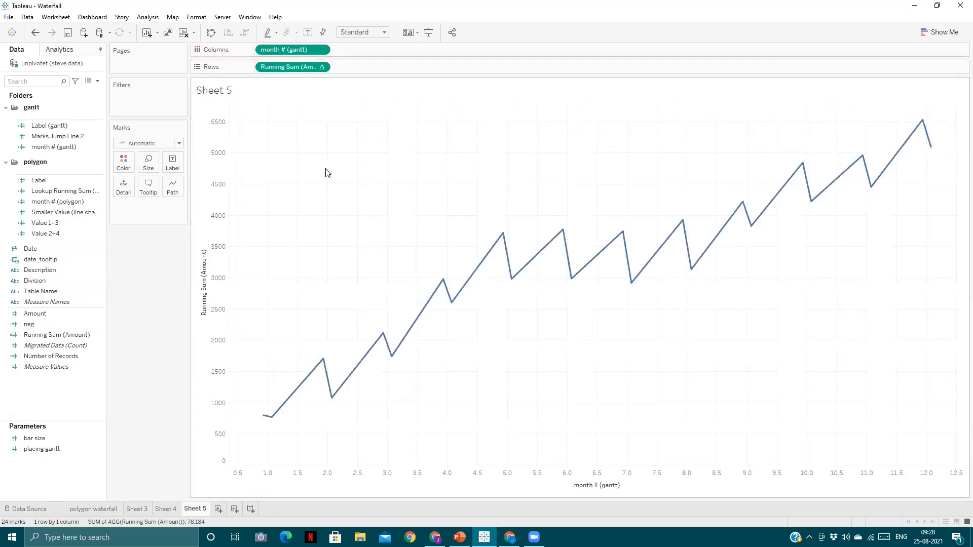
Set the mark type to Gantt Bar and colour the marks by Description.
click(145, 145)
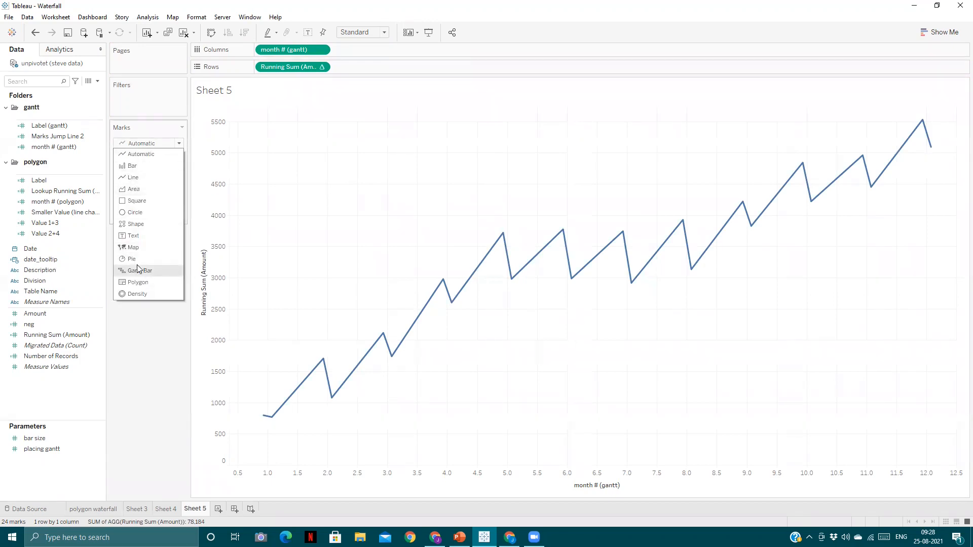
click(137, 268)
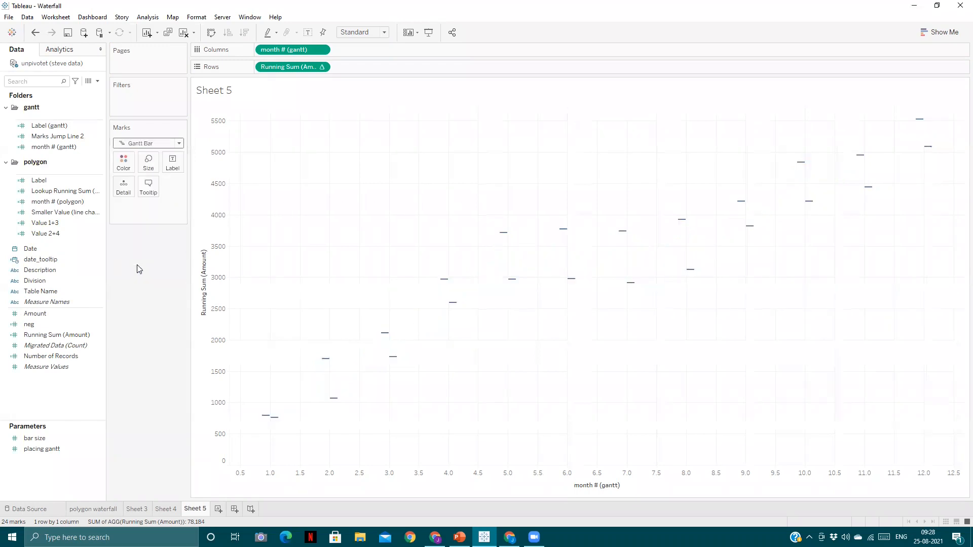
click(41, 271)
drag(42, 276, 124, 164)
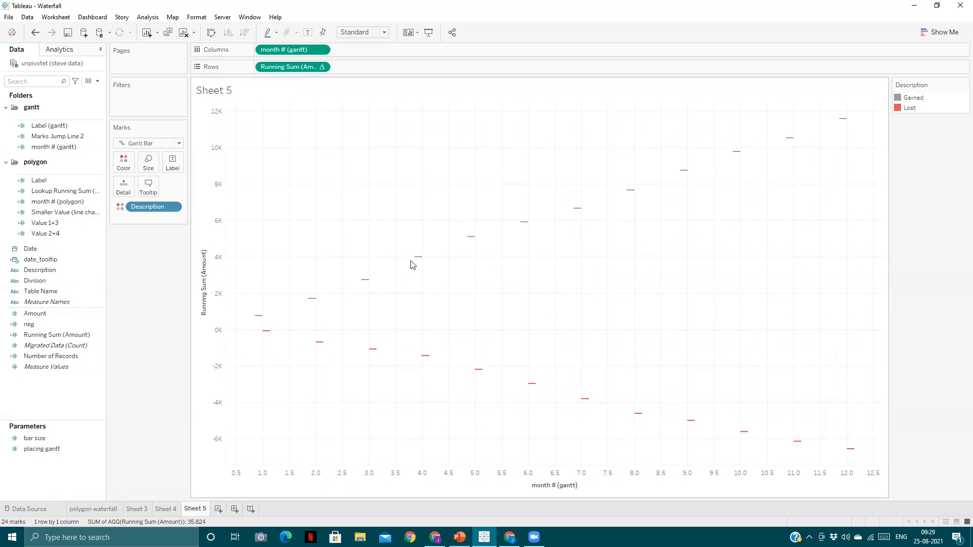
Check the formula of the neg calculated field and size the Gantt bars by neg.
mouse_move(417, 260)
right_click(102, 324)
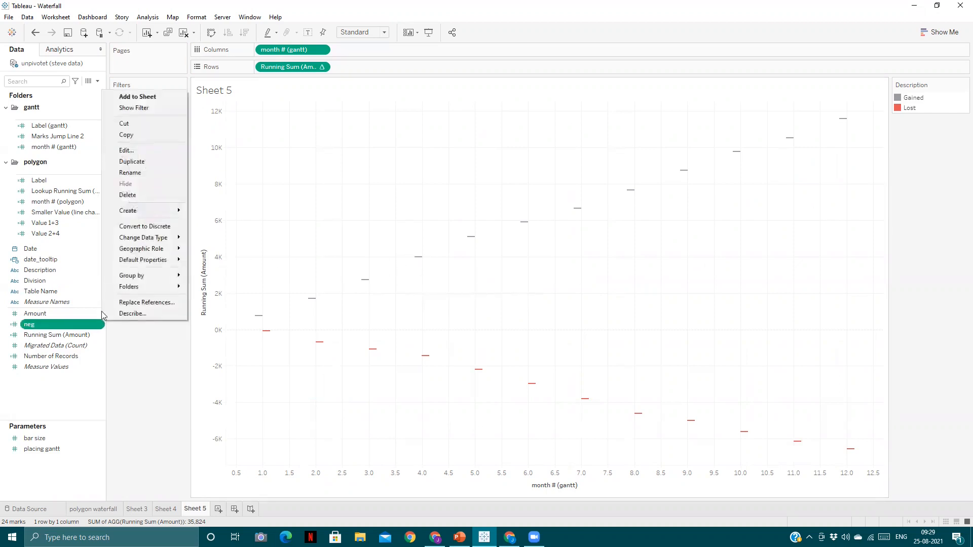
click(127, 150)
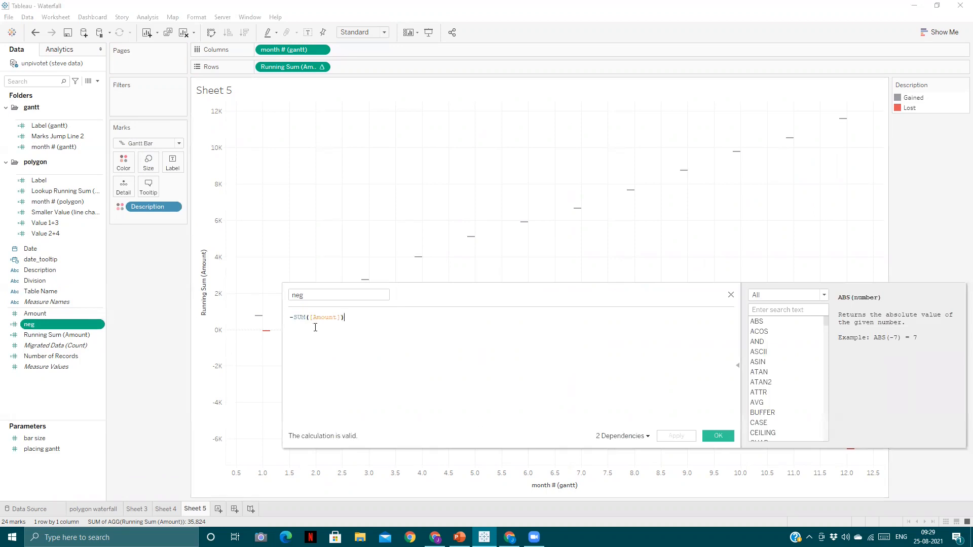
click(731, 294)
drag(36, 324, 148, 161)
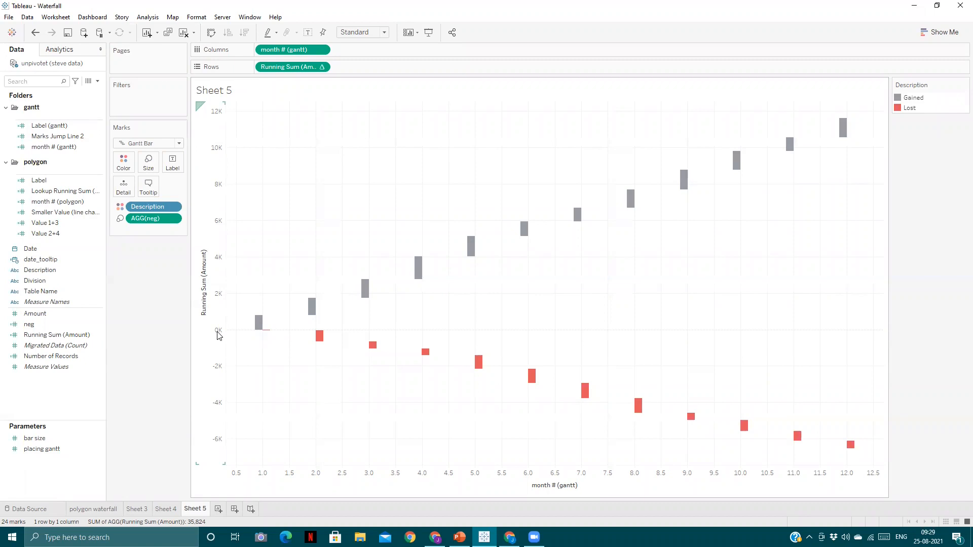
click(321, 67)
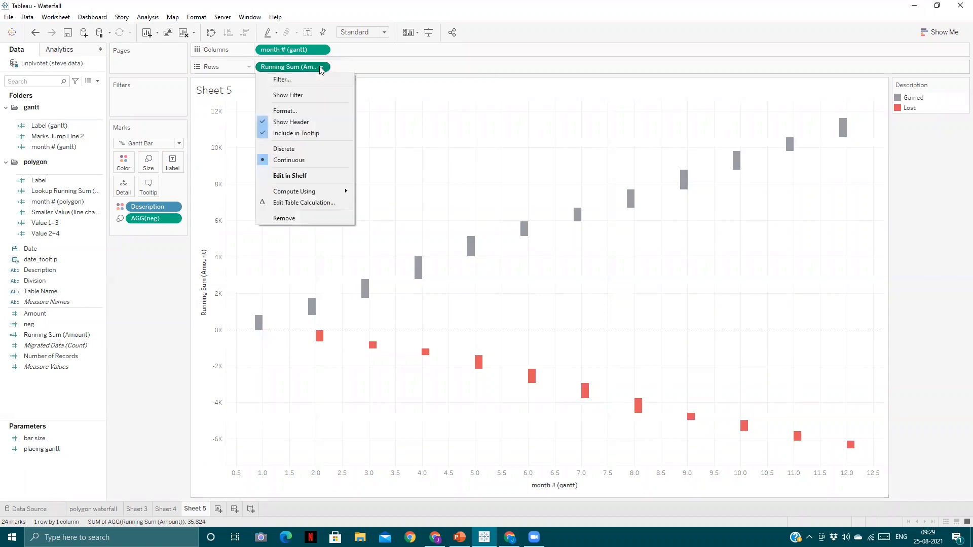
click(307, 201)
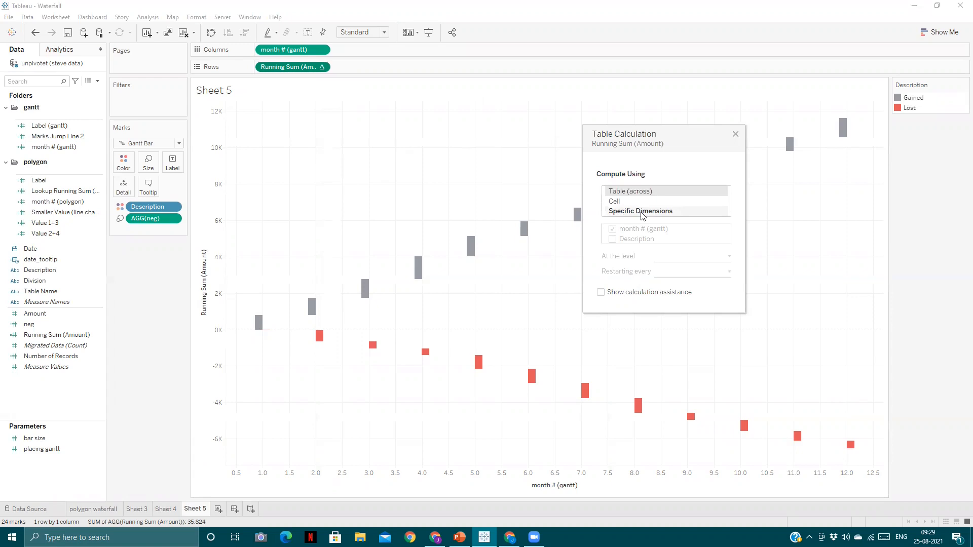
click(735, 134)
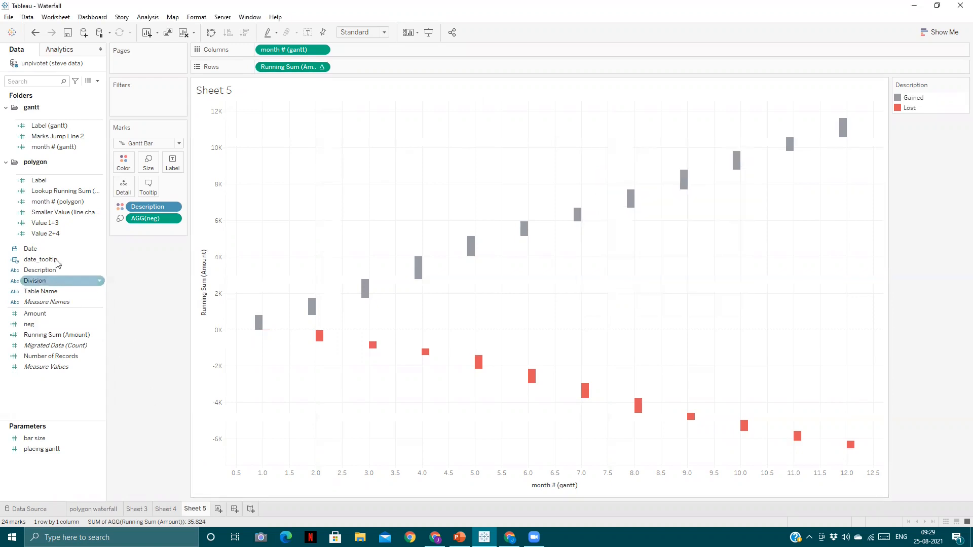
Add Date to Columns before month # (gantt) and set it to continuous Month.
drag(30, 249, 258, 51)
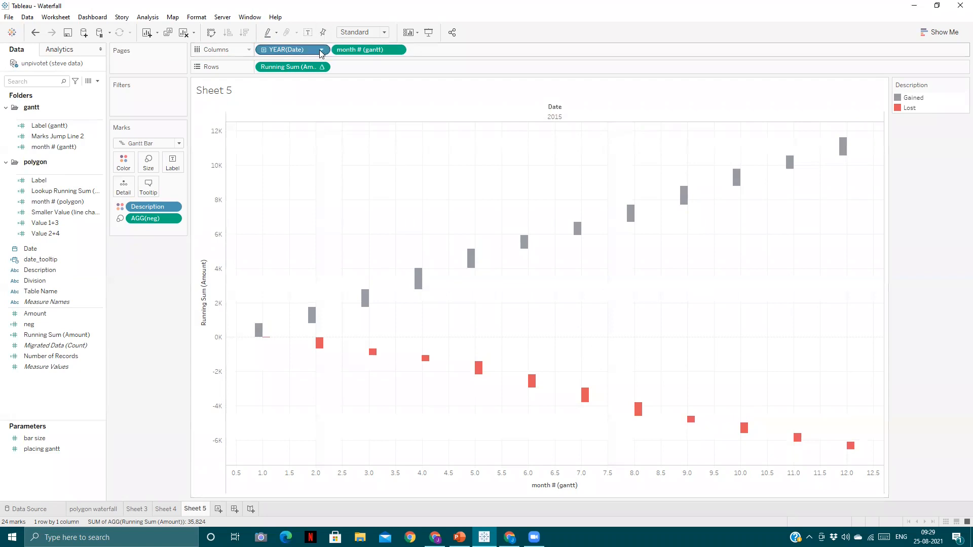
click(321, 50)
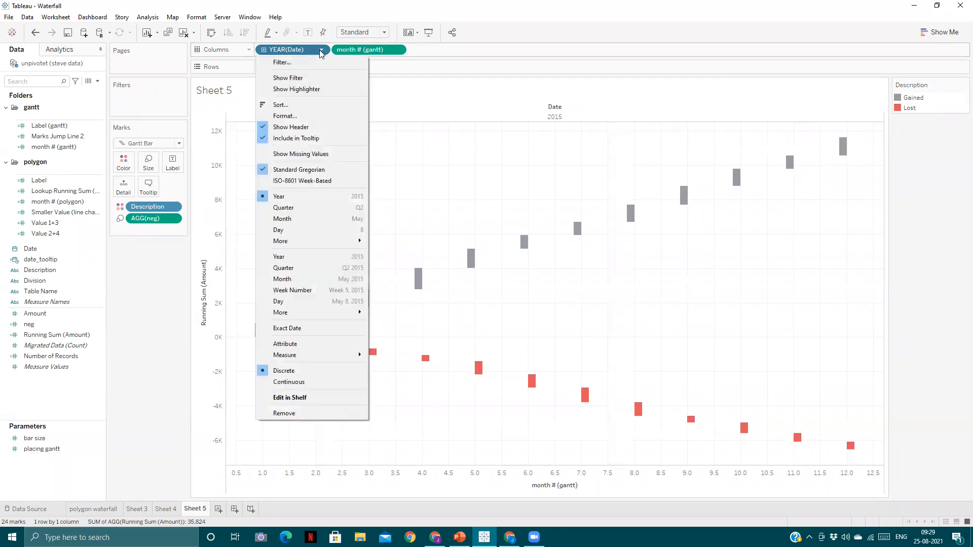
click(309, 280)
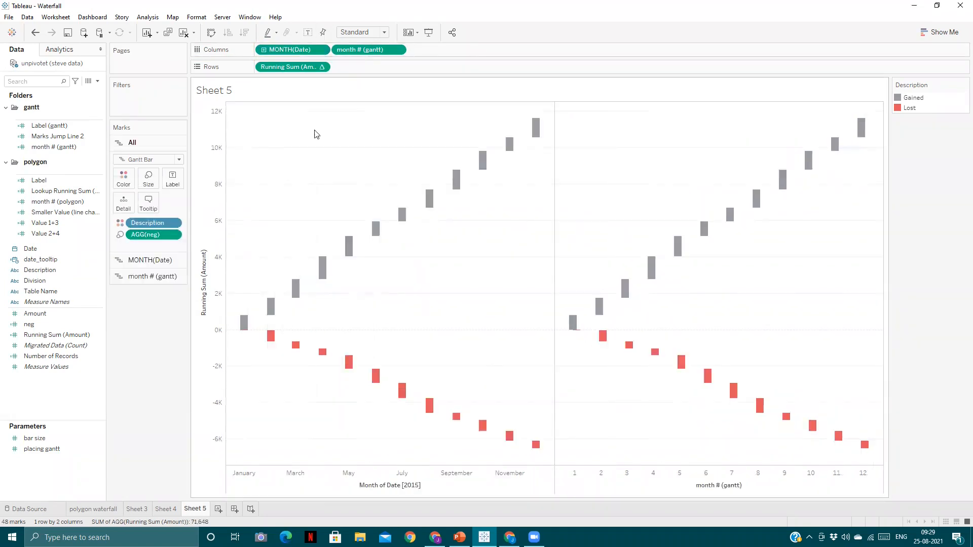
Compute Running Sum (Amount) using Specific Dimensions, with Month of Date, month # (gantt) and Description all included in that order.
click(321, 67)
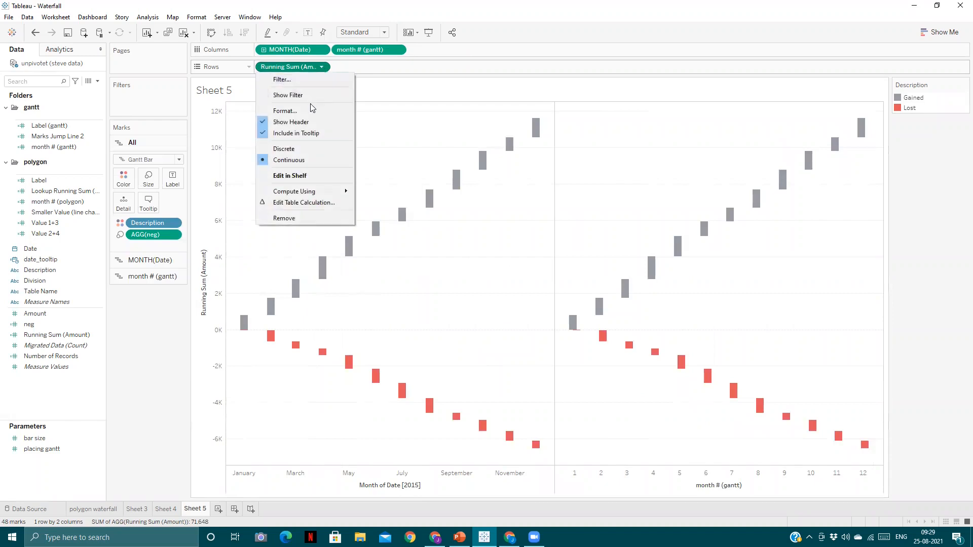
click(382, 72)
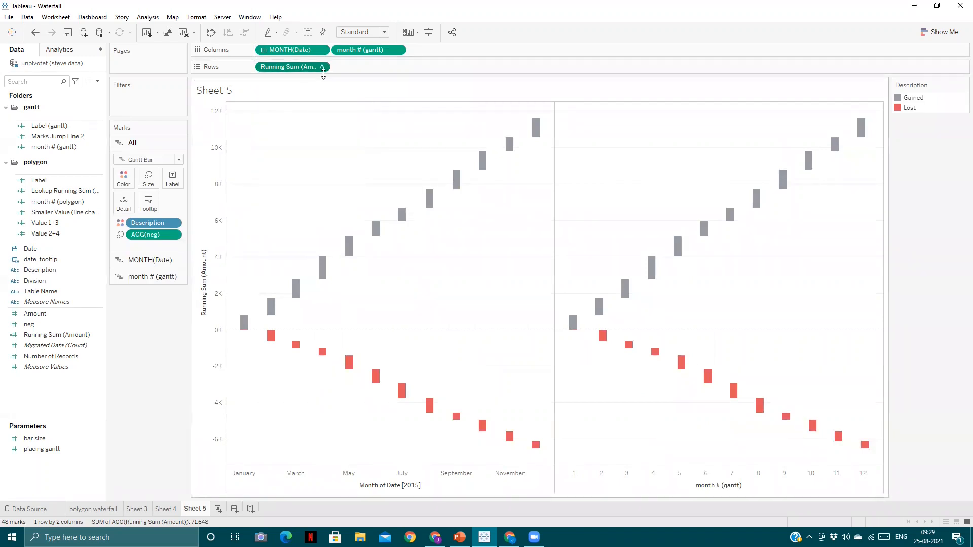
click(322, 67)
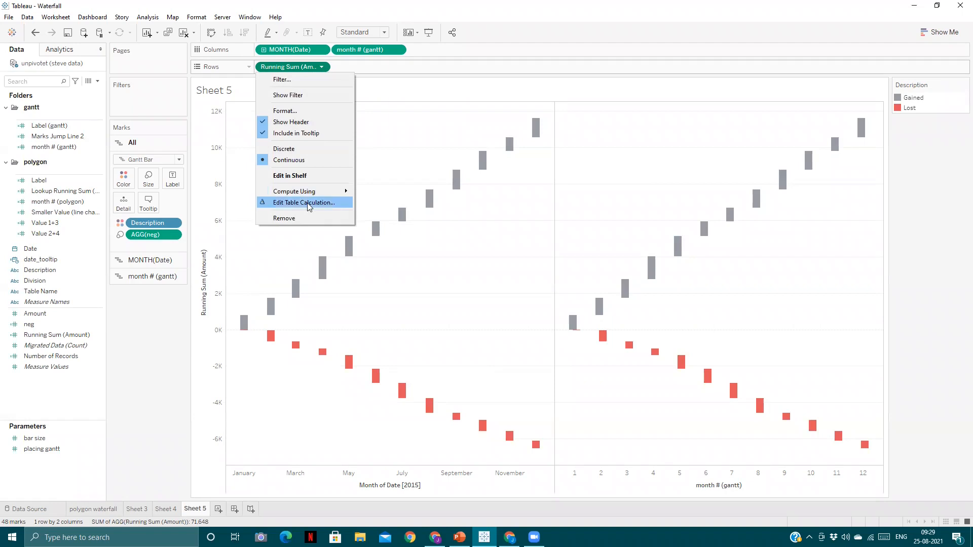
click(308, 203)
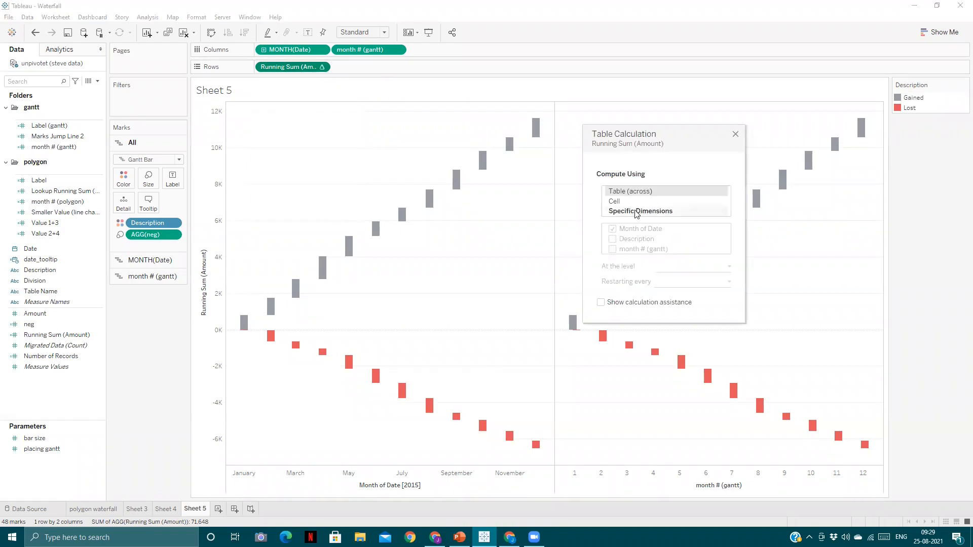
click(639, 211)
drag(643, 250, 642, 234)
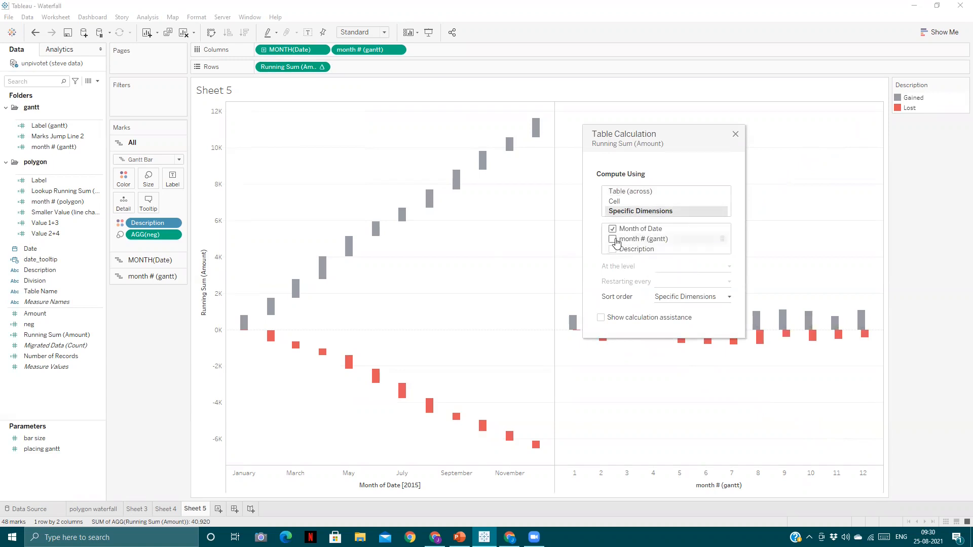
click(612, 240)
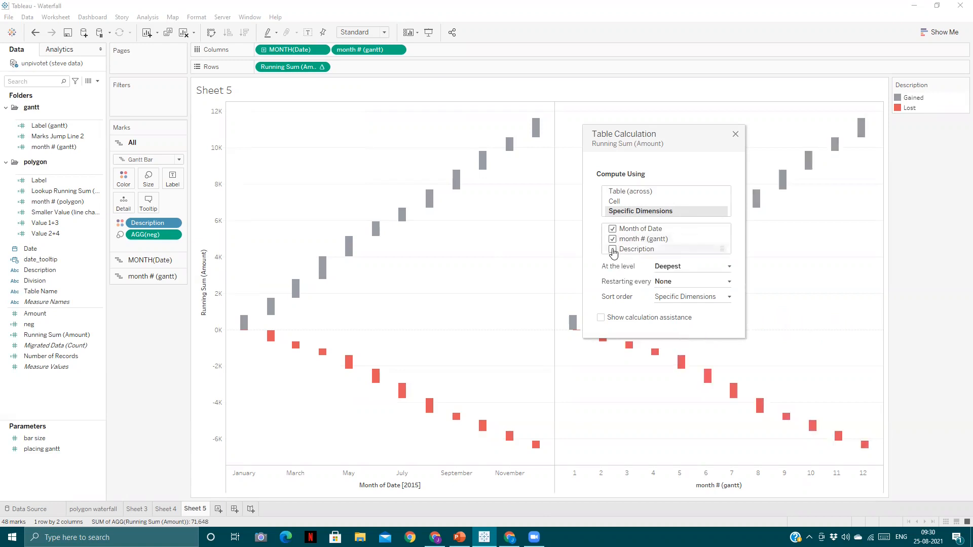
click(613, 250)
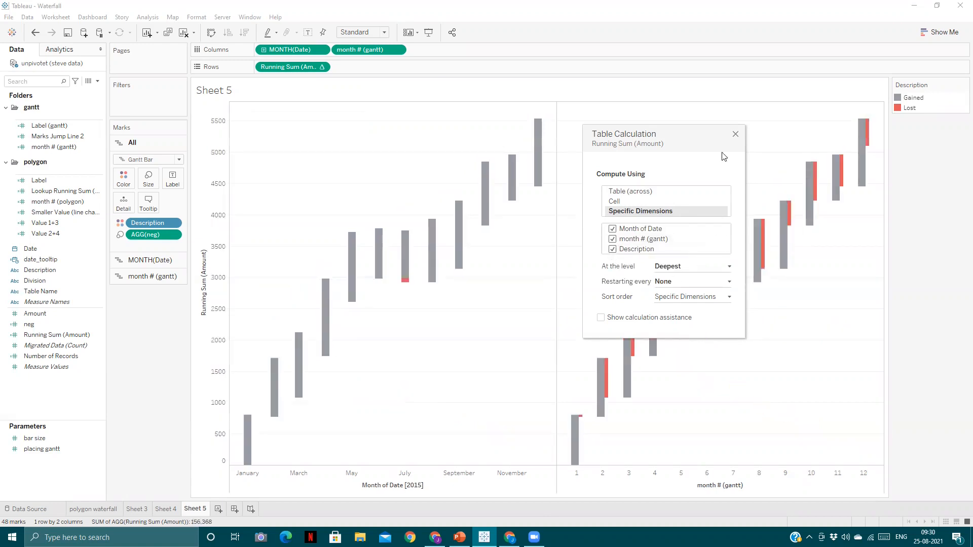
click(735, 134)
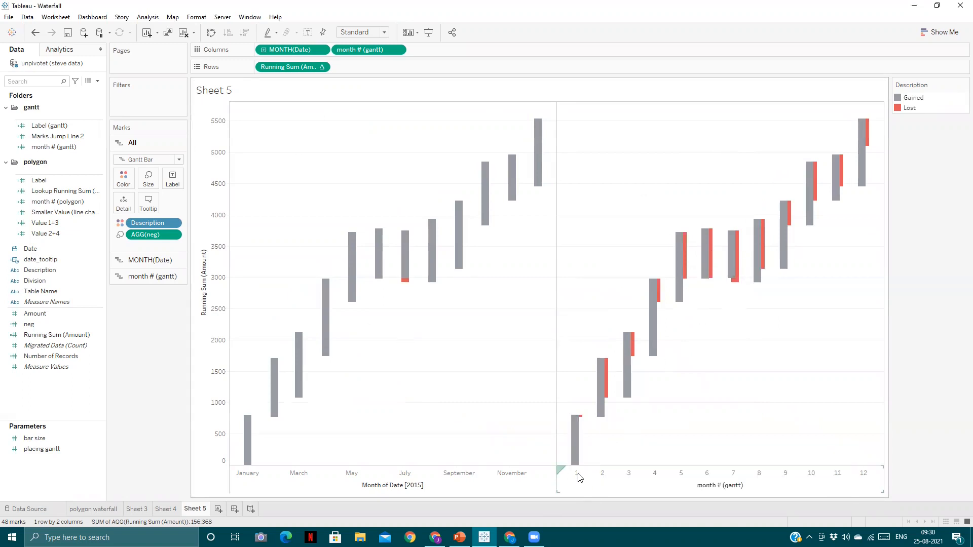
mouse_move(577, 465)
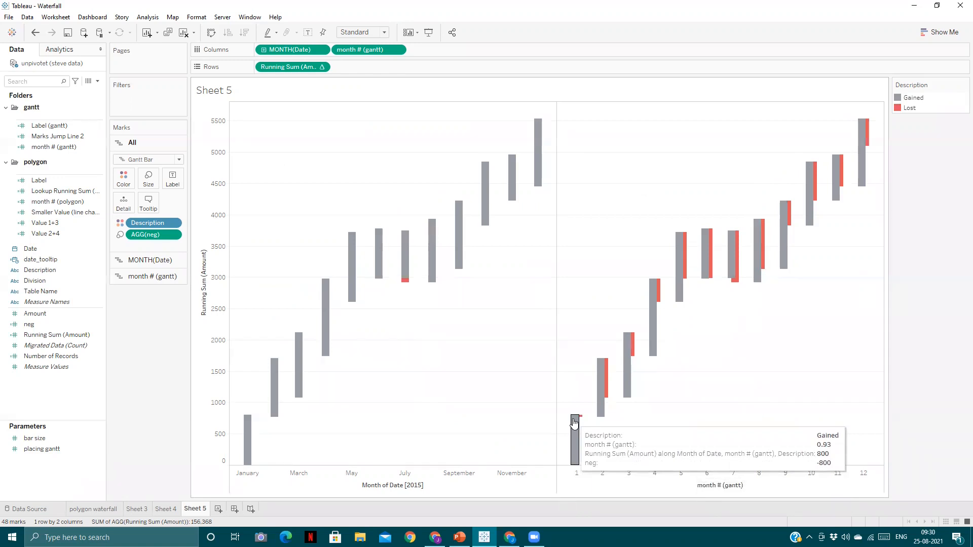
mouse_move(584, 421)
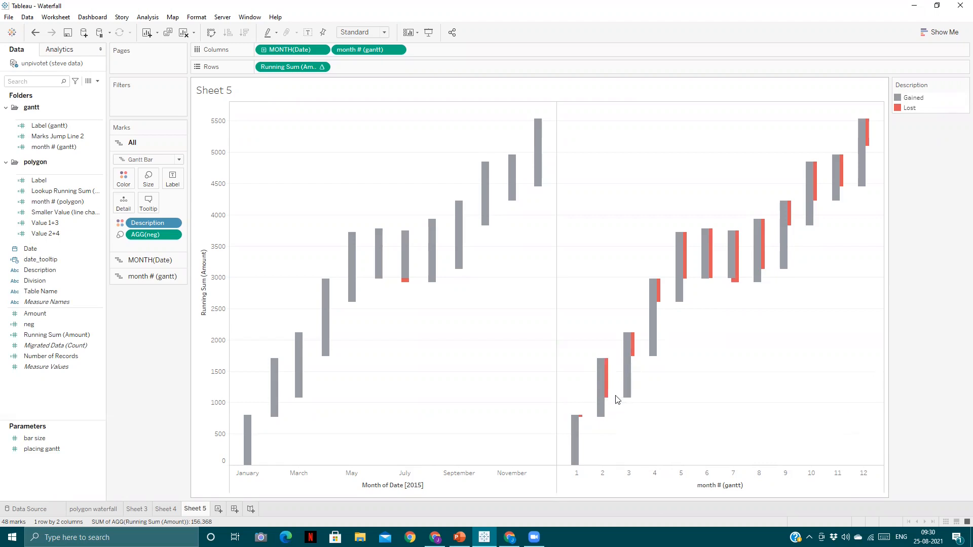
Change the MONTH(Date) marks to Line and remove Description and neg from them.
click(133, 259)
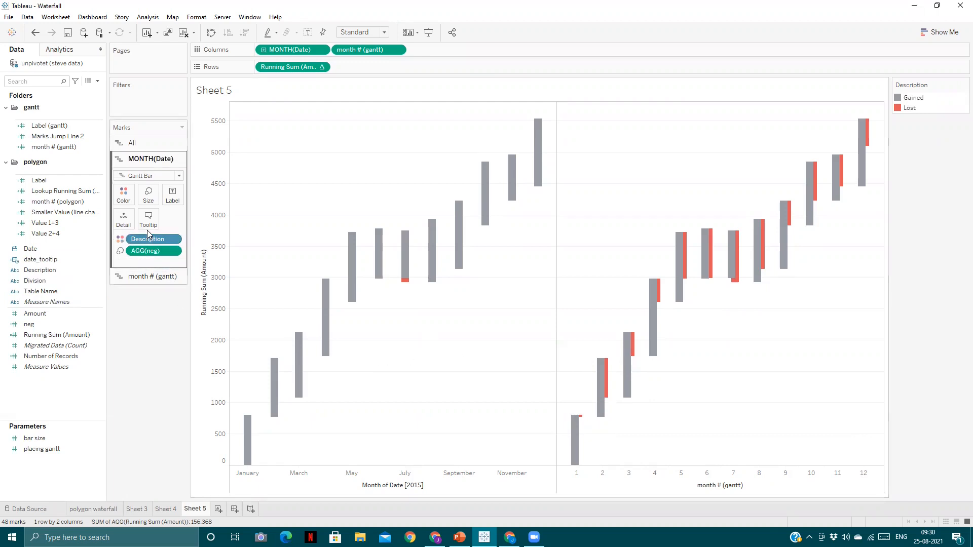
click(164, 175)
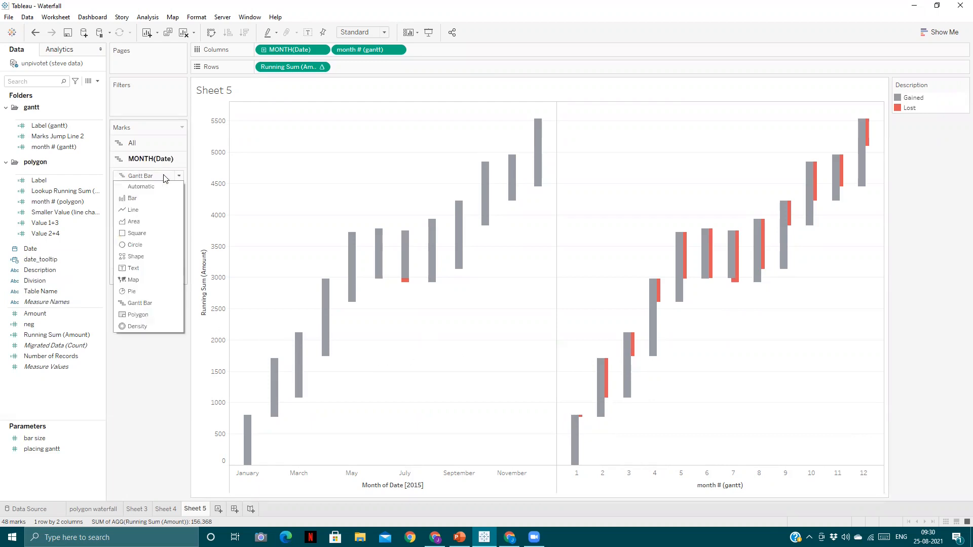
click(141, 209)
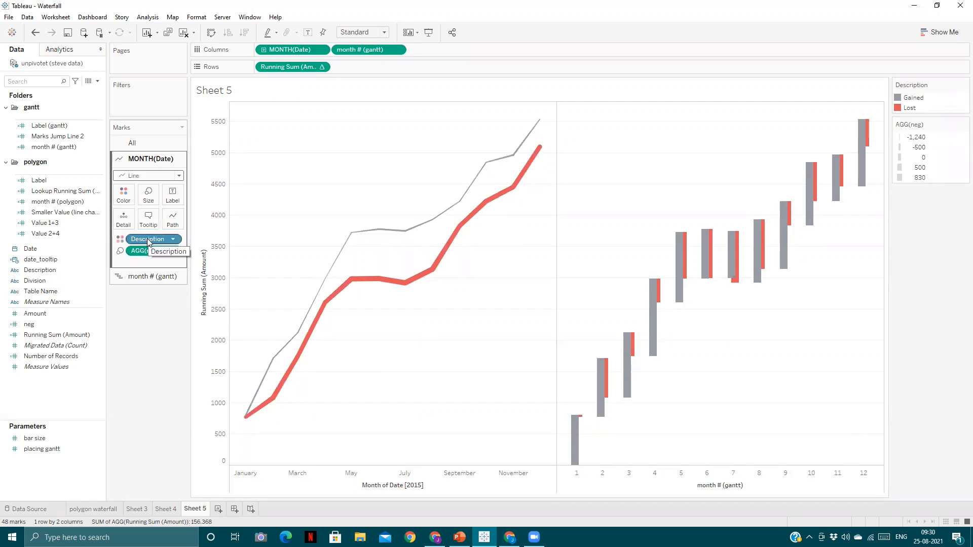
drag(147, 238, 161, 350)
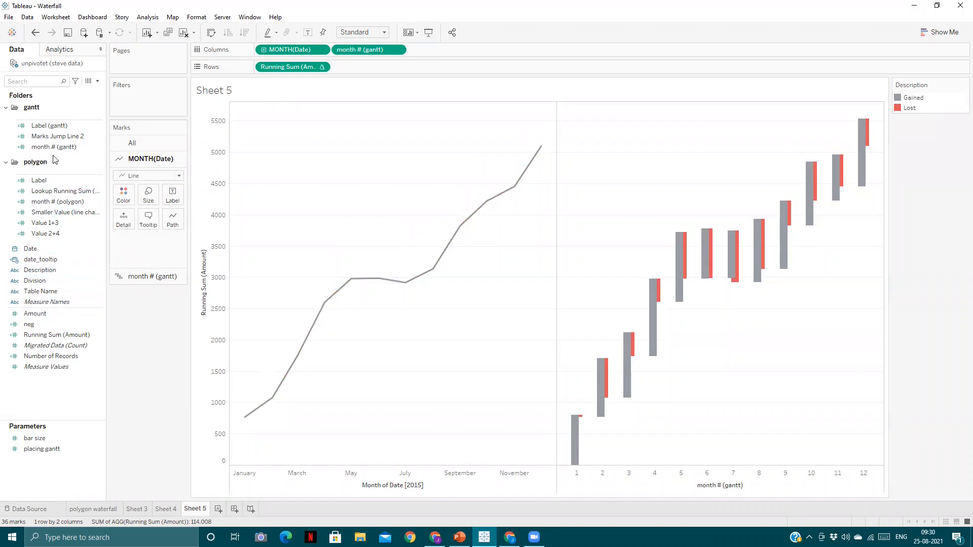
Format the MONTH(Date) line as a jump line, with Amount on Detail and Running Sum (Amount) as its label.
click(49, 315)
drag(51, 319, 123, 219)
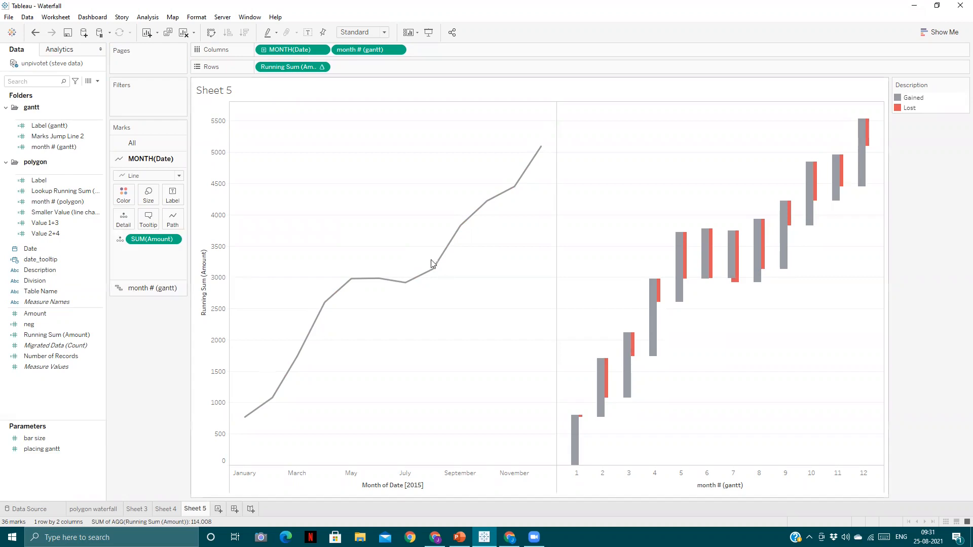
click(172, 219)
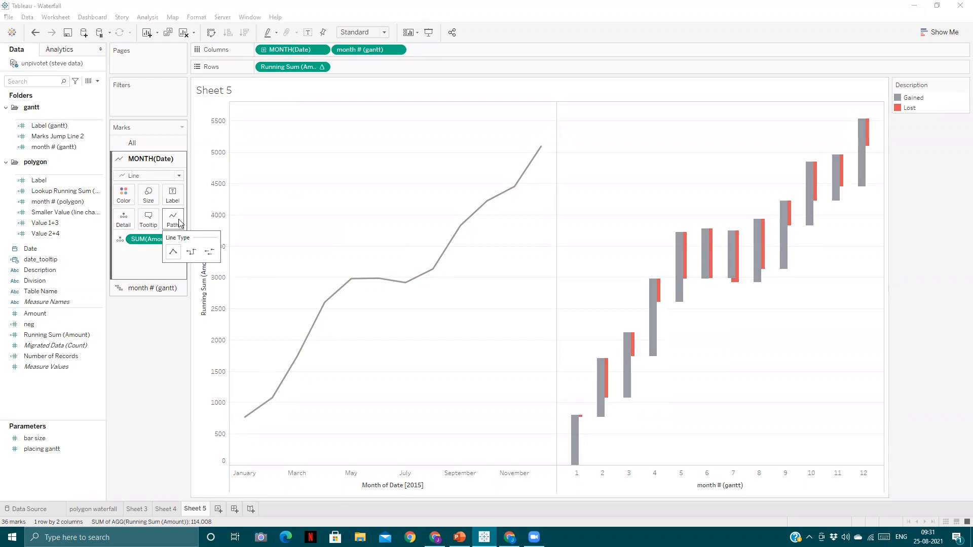
click(209, 253)
click(152, 336)
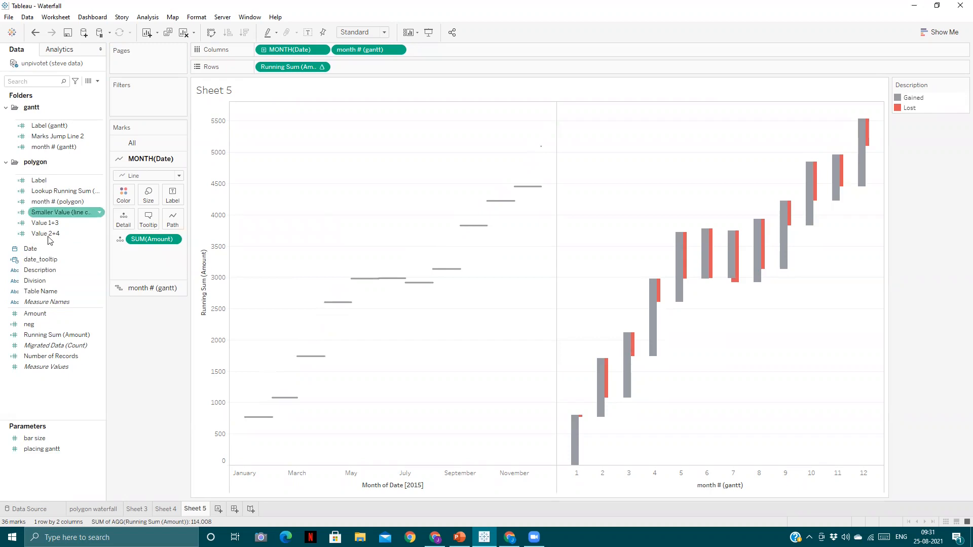
drag(50, 335, 171, 200)
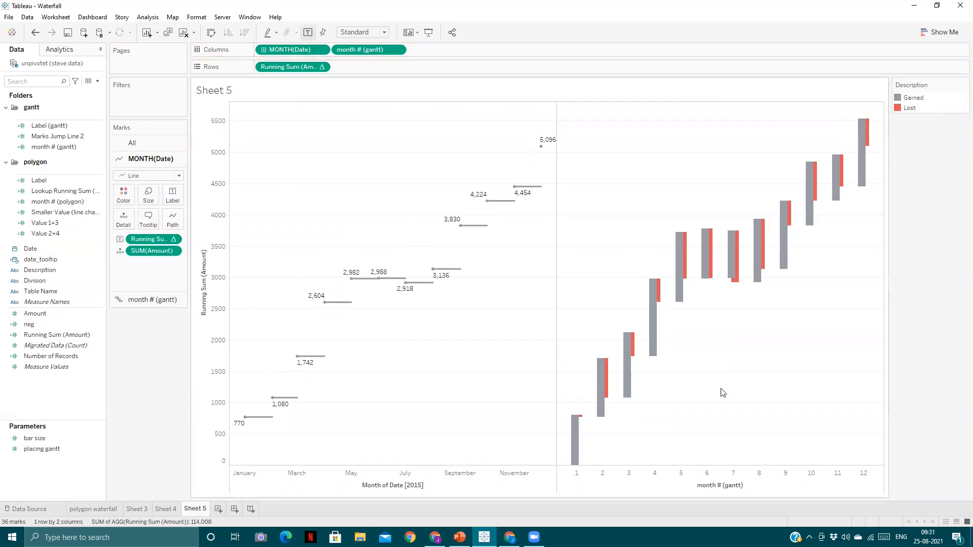
Make the month # (gantt) axis a dual axis with MONTH(Date) and hide its header.
right_click(639, 473)
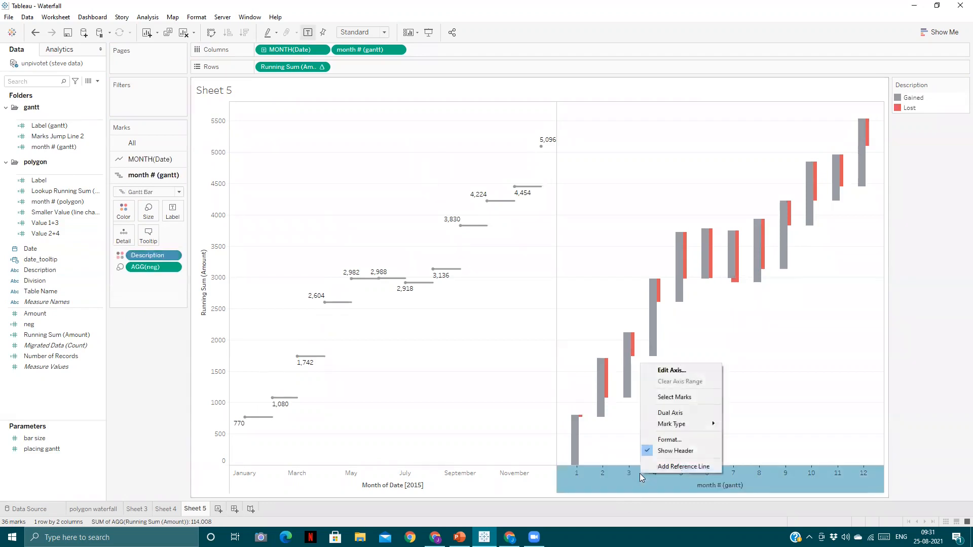
click(670, 414)
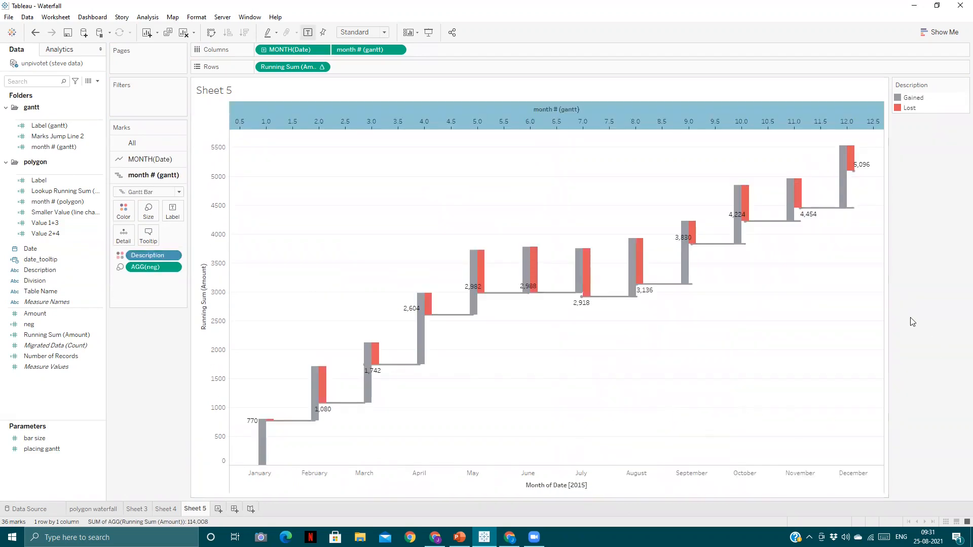
right_click(422, 120)
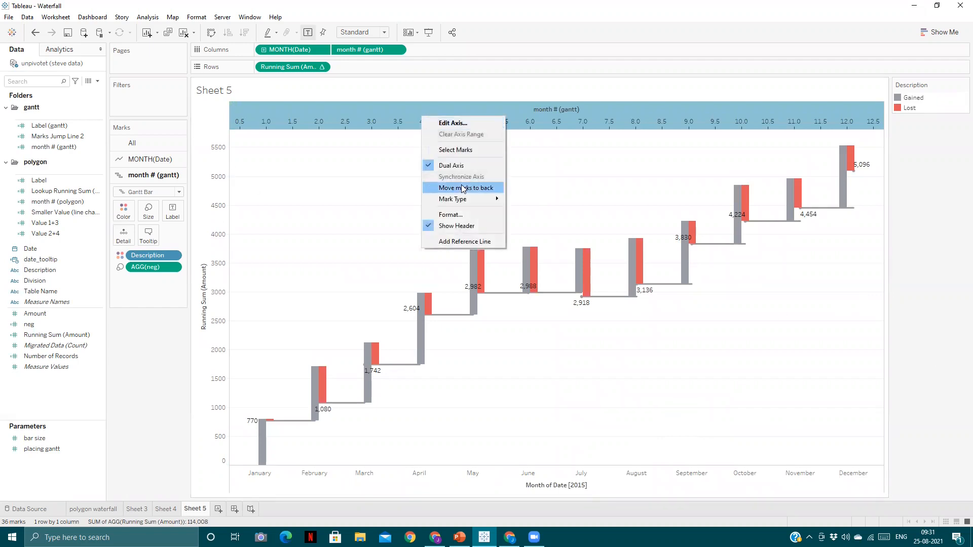
click(460, 226)
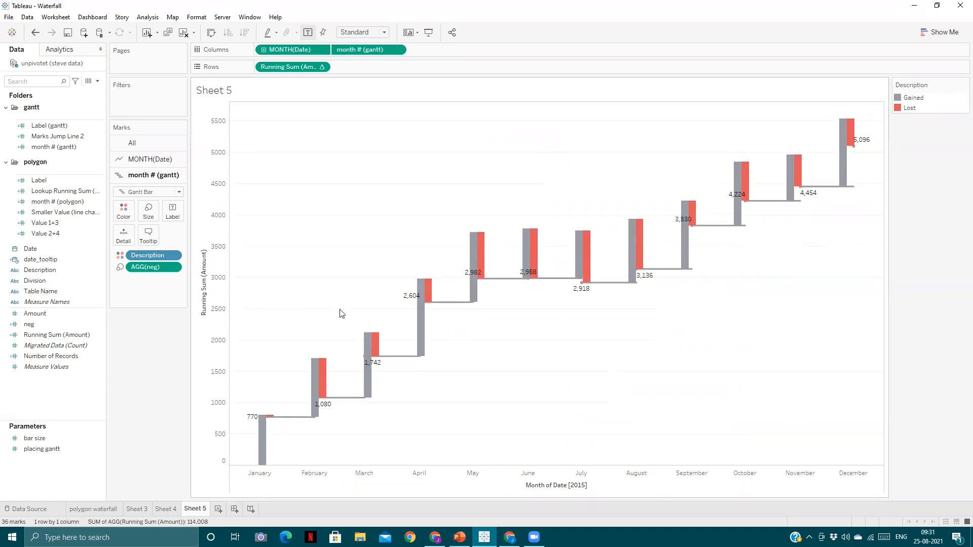
Show the placing gantt parameter control and raise its value to 0.1.
click(100, 446)
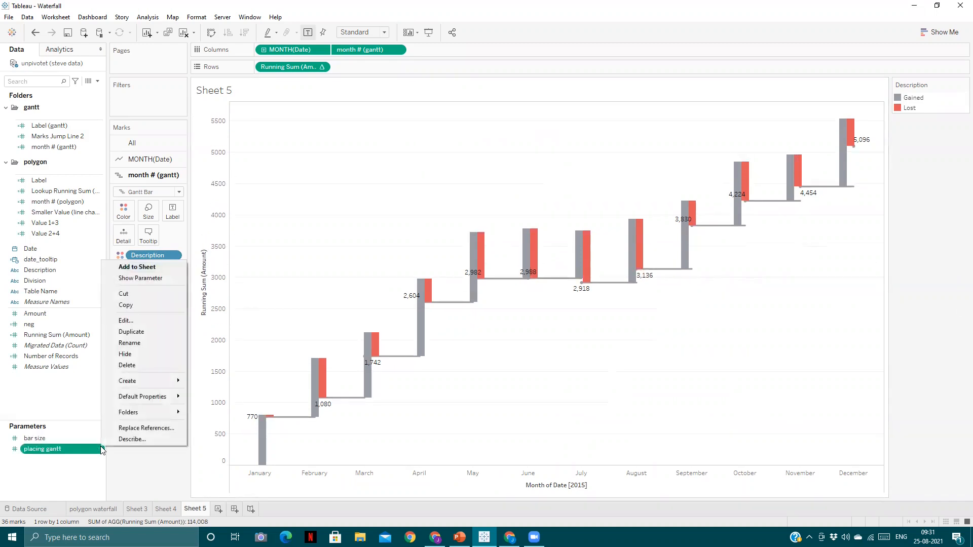
click(152, 278)
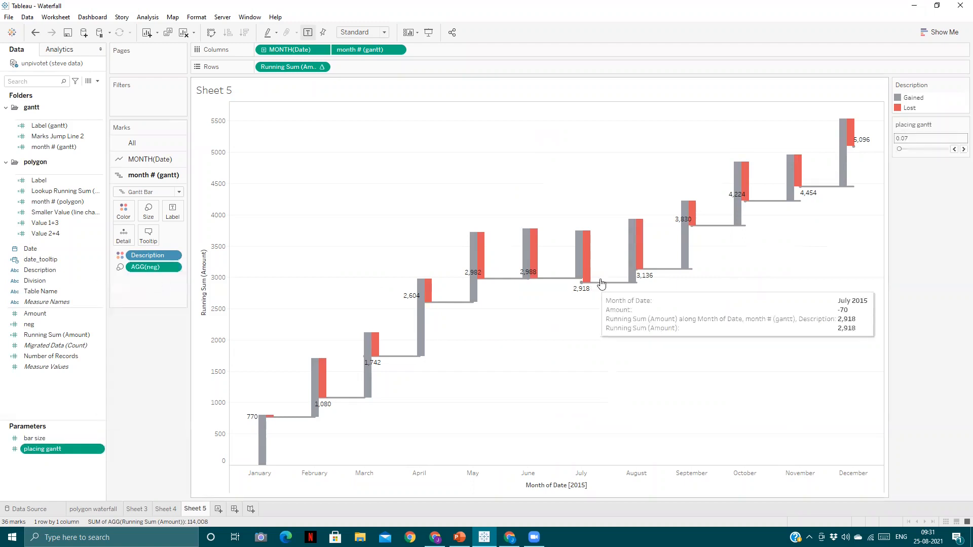
click(962, 150)
click(962, 150)
click(963, 150)
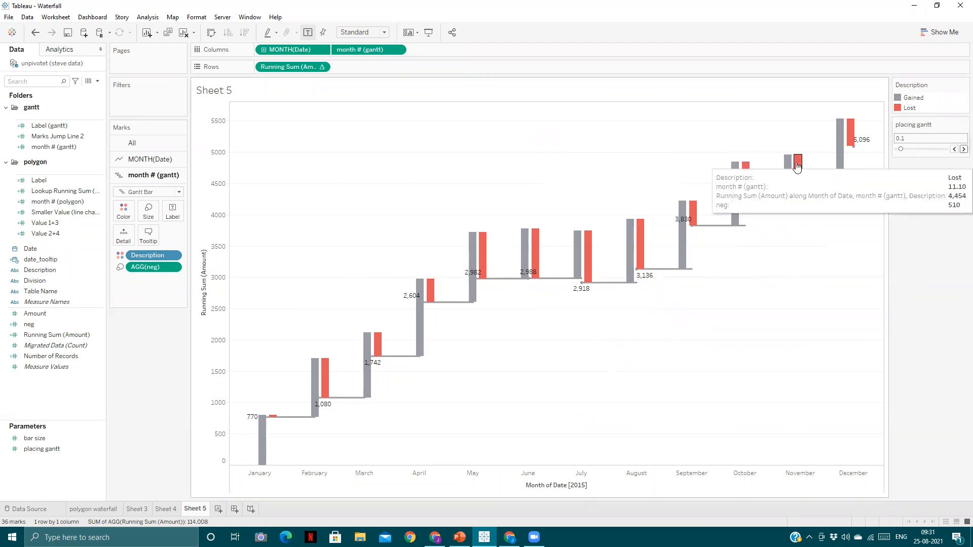
Lower the placing gantt parameter to 0.07 so the gained and lost bars sit side by side.
click(953, 149)
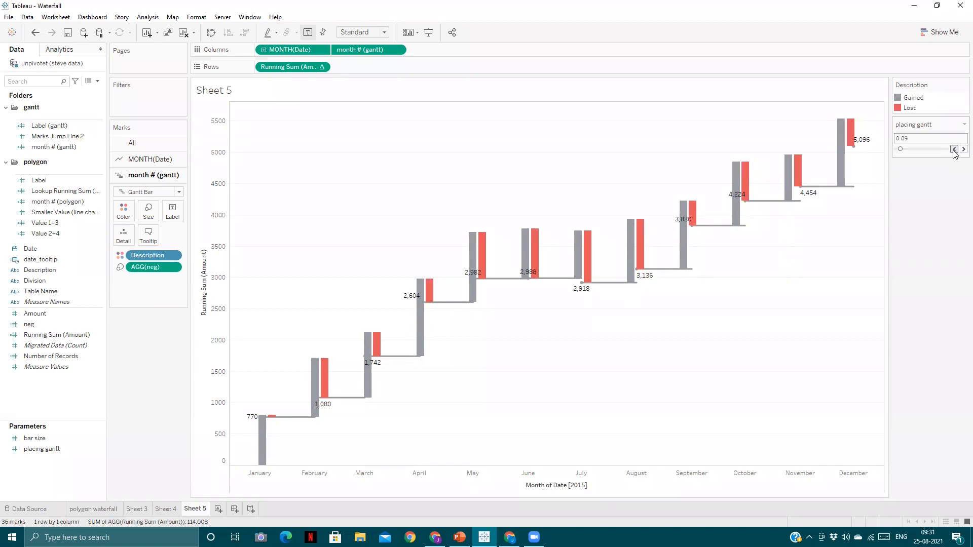
click(953, 150)
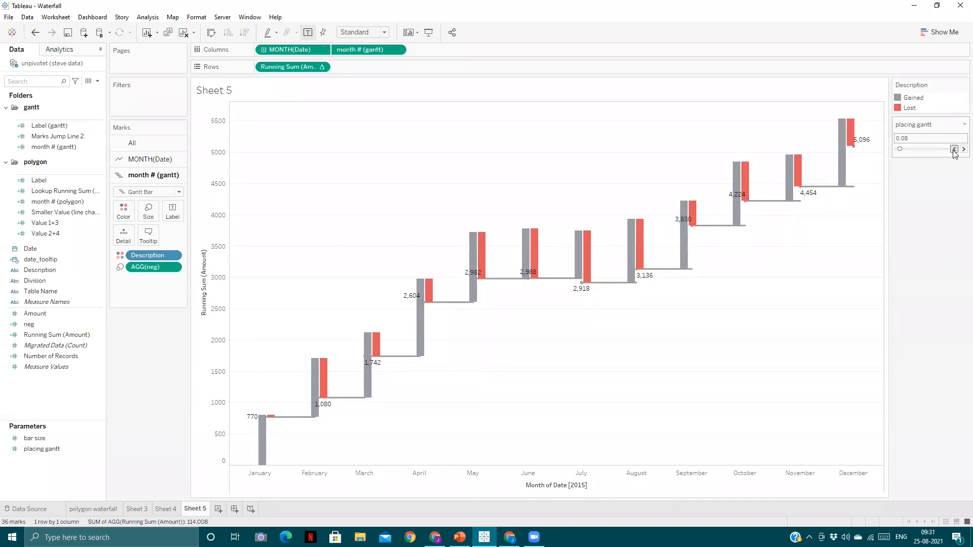
click(953, 150)
click(961, 149)
click(954, 150)
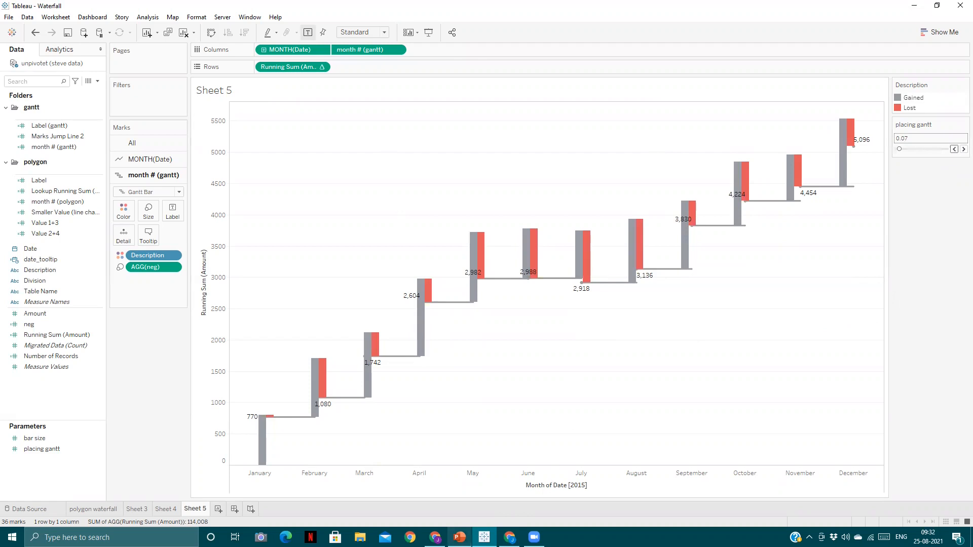
Switch to PowerPoint and review the Gantt approach, polygon approach and Copy1/Copy2 bar diagram slides.
click(460, 537)
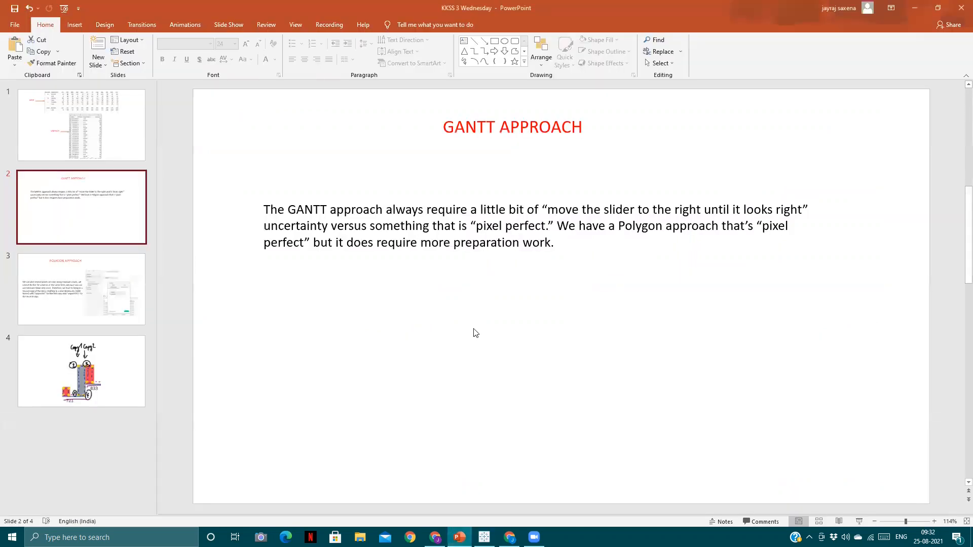
click(103, 287)
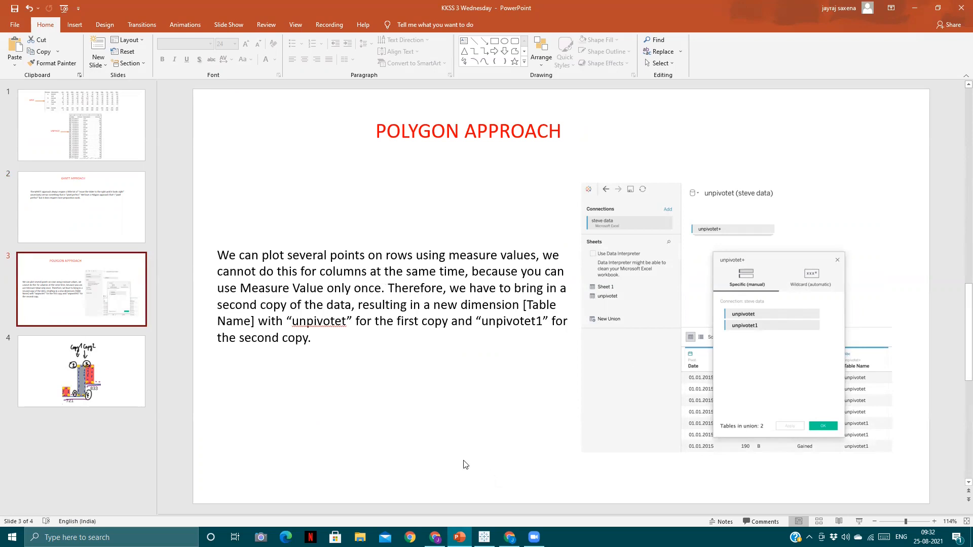
click(69, 377)
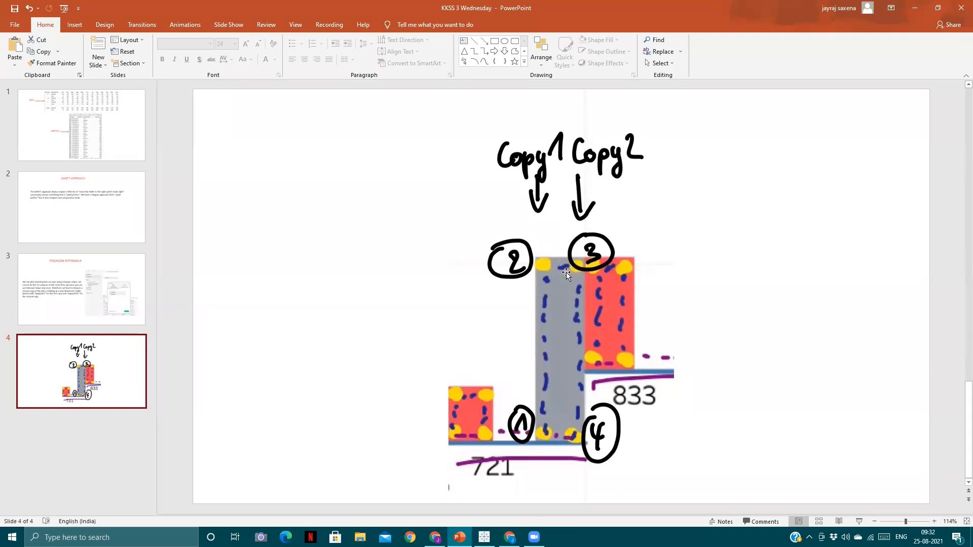
click(97, 279)
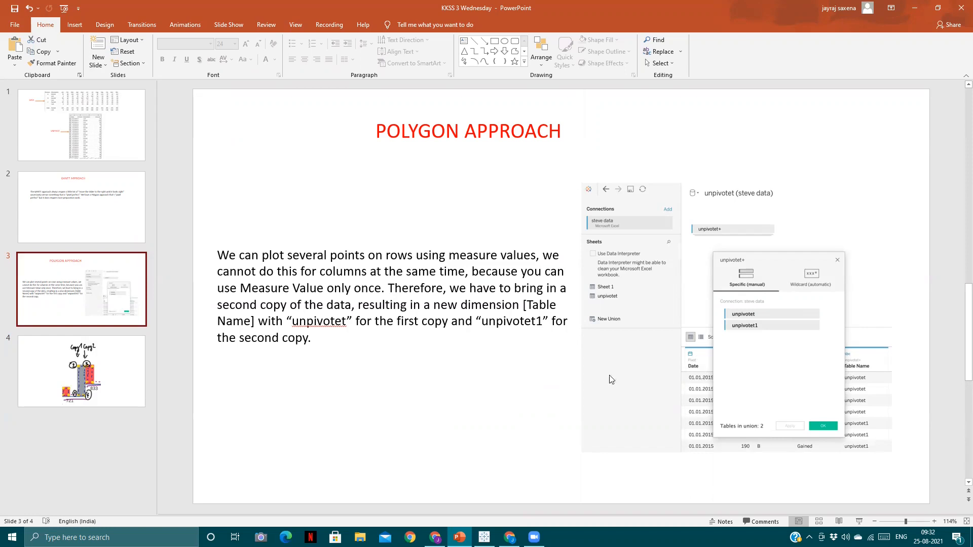
click(126, 375)
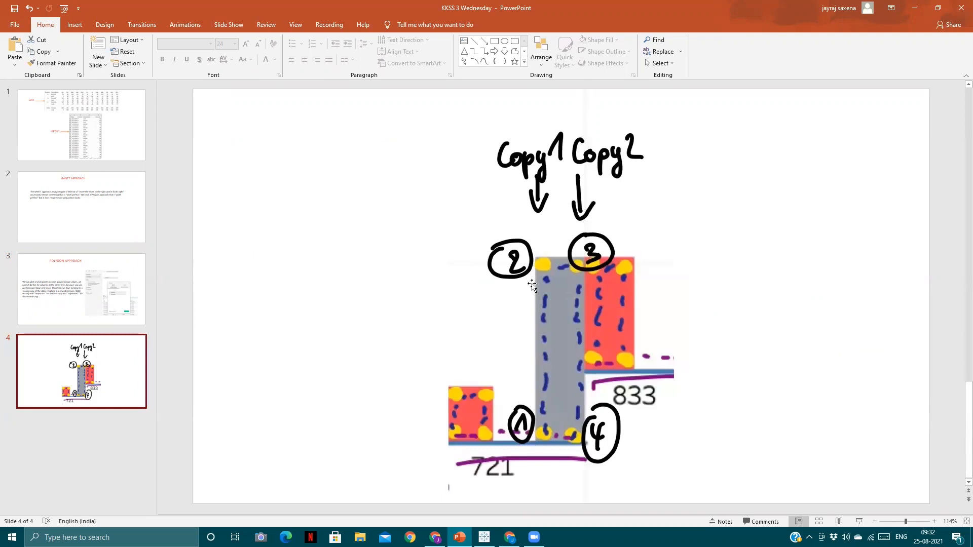
click(81, 289)
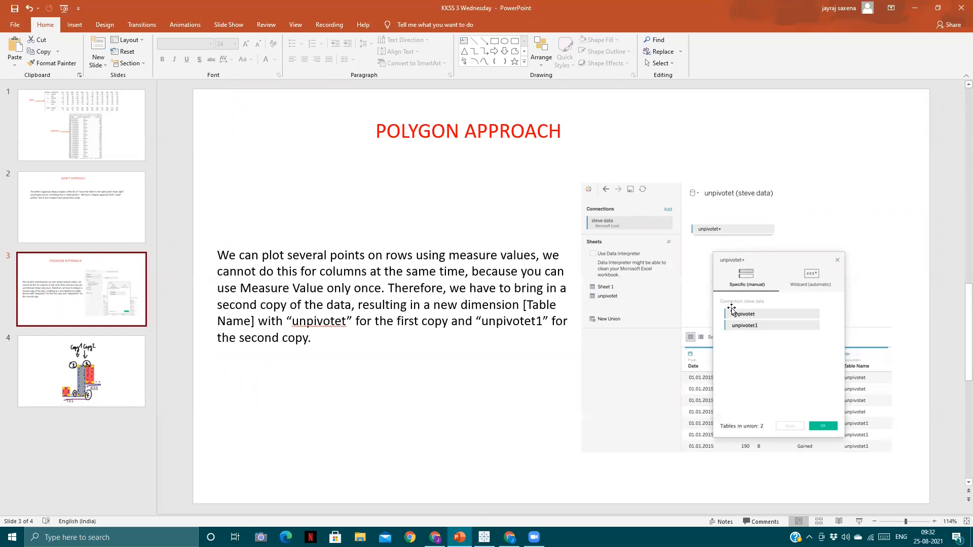
click(48, 370)
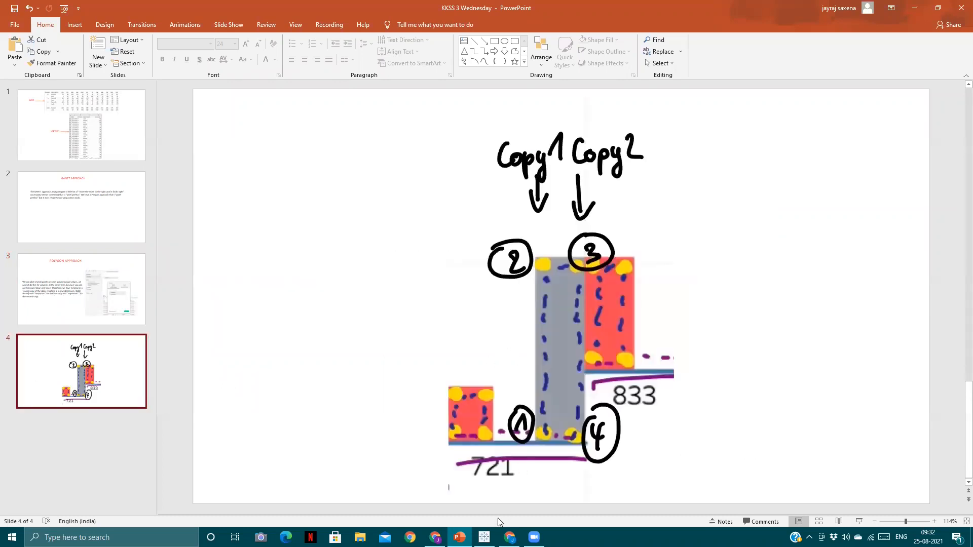
Return to Tableau, go to the polygon waterfall sheet and open the formula of month # (polygon).
click(484, 537)
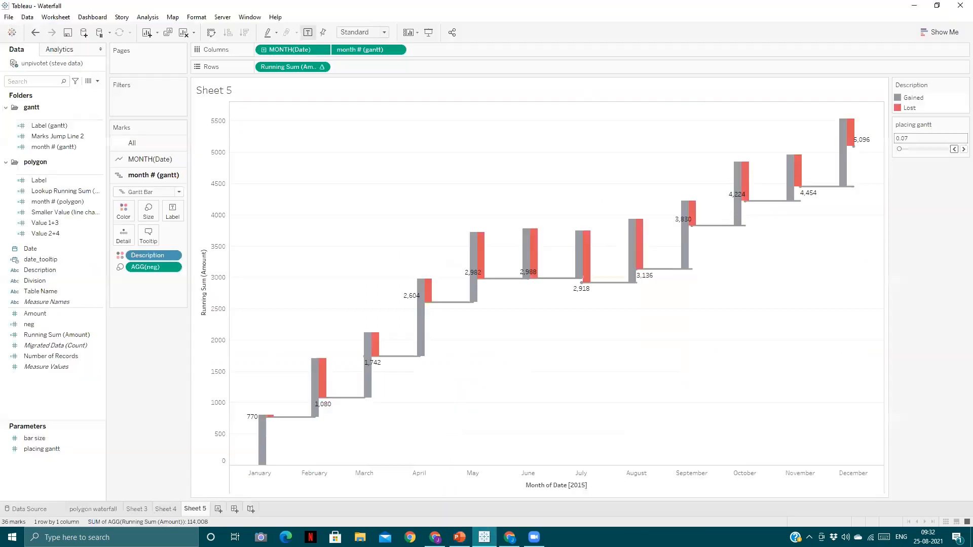
click(93, 508)
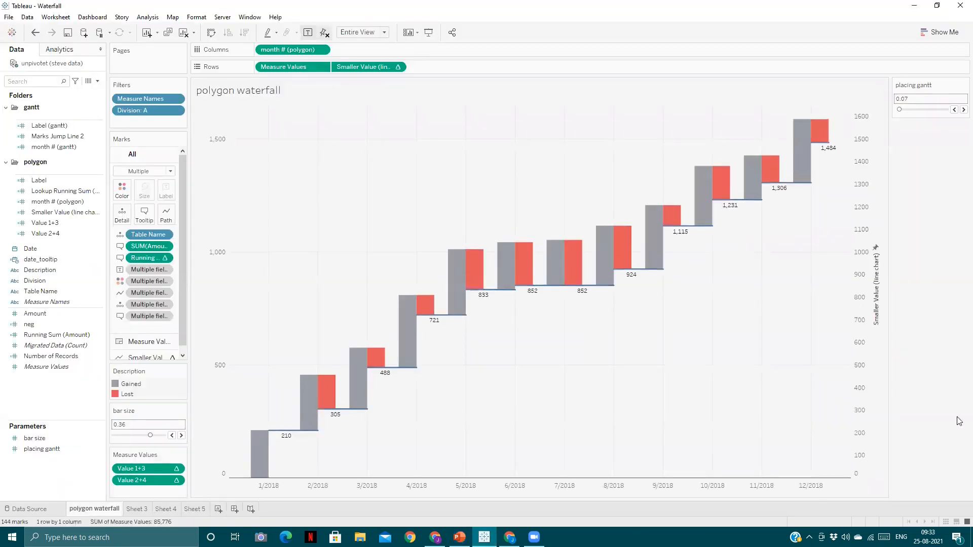
click(95, 204)
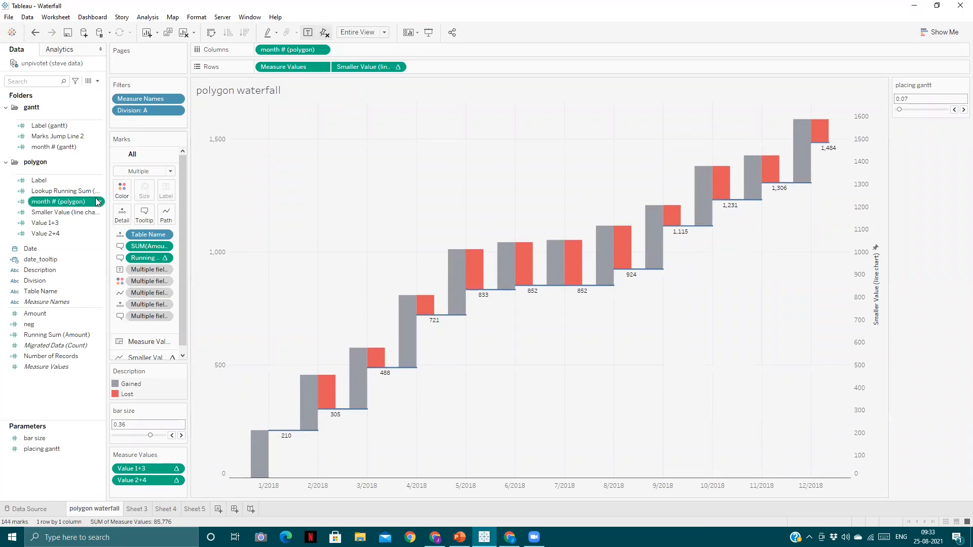
click(97, 201)
click(131, 259)
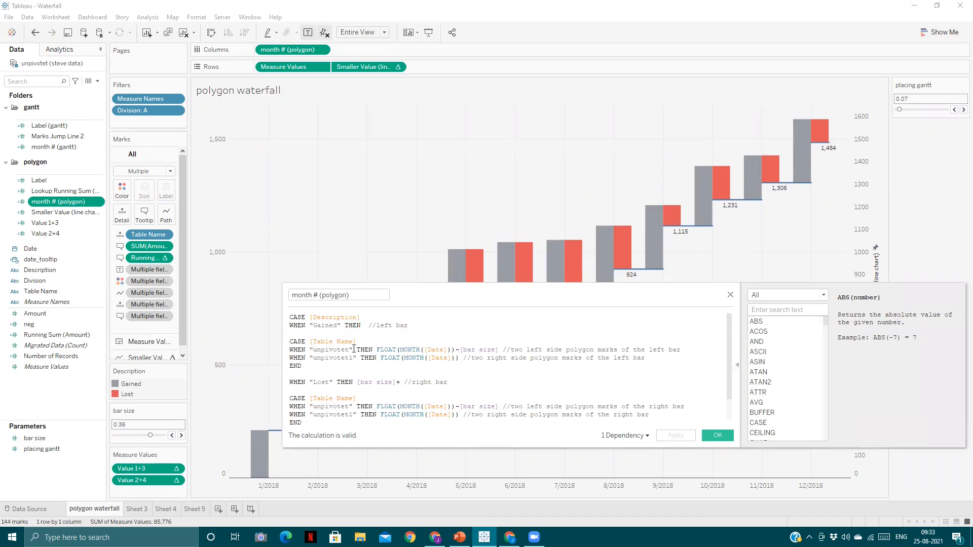
drag(562, 302, 480, 263)
Arrange a reduced PowerPoint window with the Copy1/Copy2 diagram and the month # (polygon) formula window for comparison.
click(460, 537)
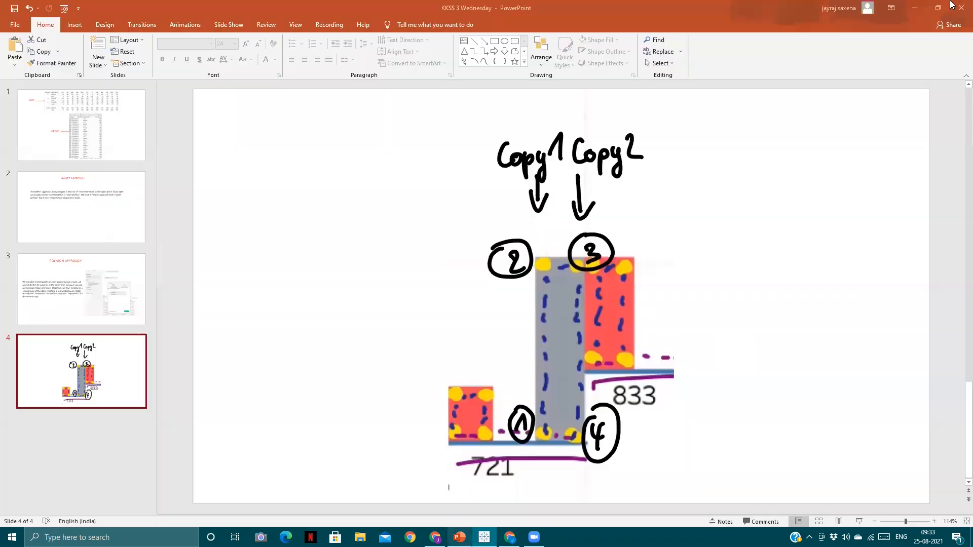
click(938, 8)
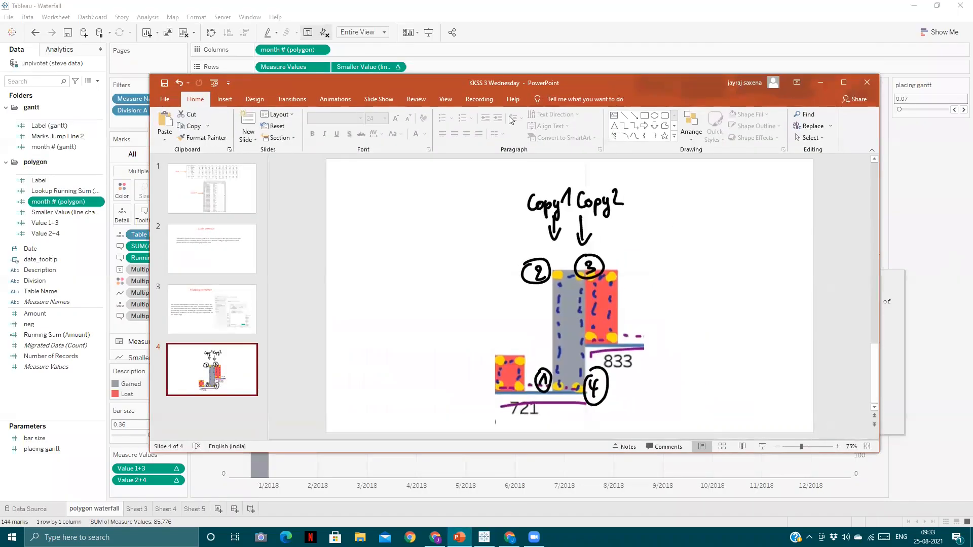
drag(621, 85, 332, 135)
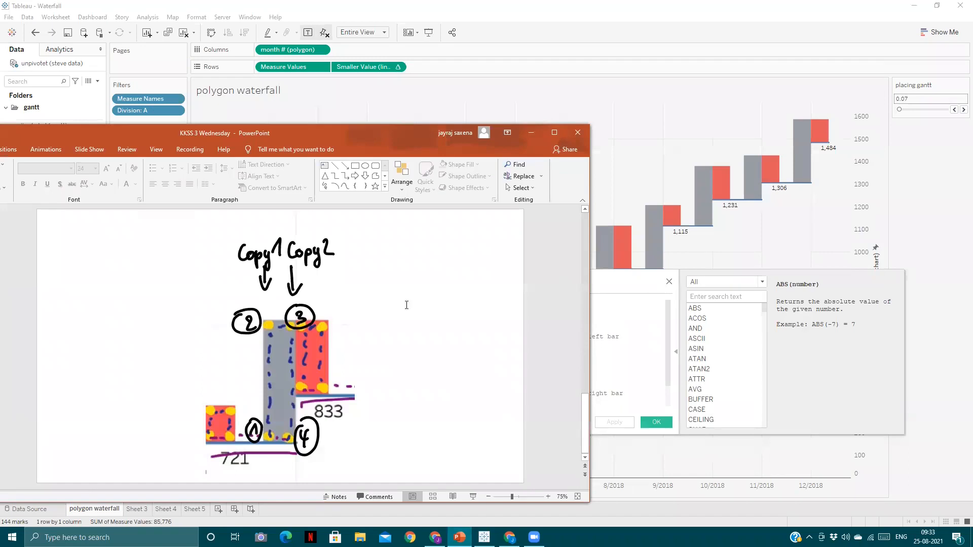
drag(502, 286, 590, 209)
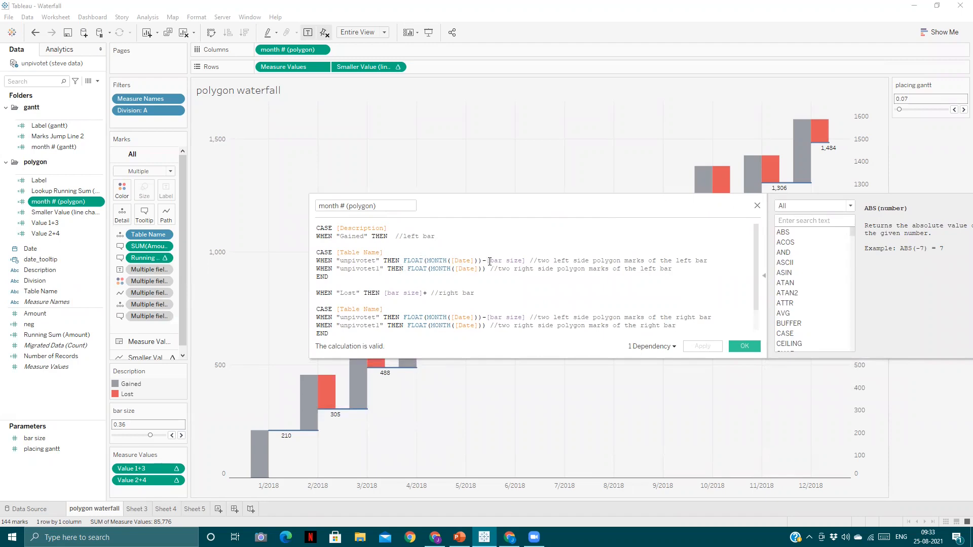
Read through the whole month # (polygon) formula for the gained and lost bars and close it without changes.
mouse_move(300, 435)
mouse_move(336, 416)
scroll(520, 250, down, 1)
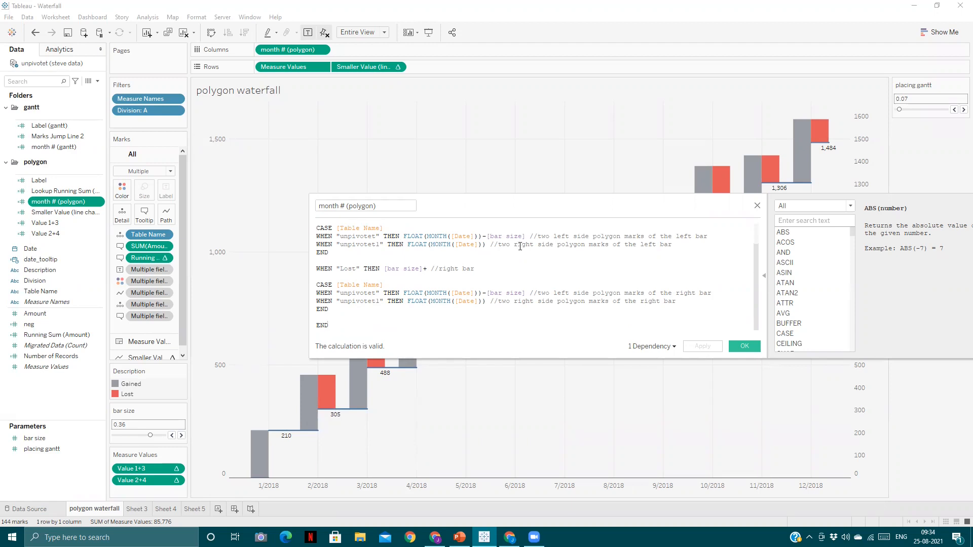
scroll(520, 246, up, 1)
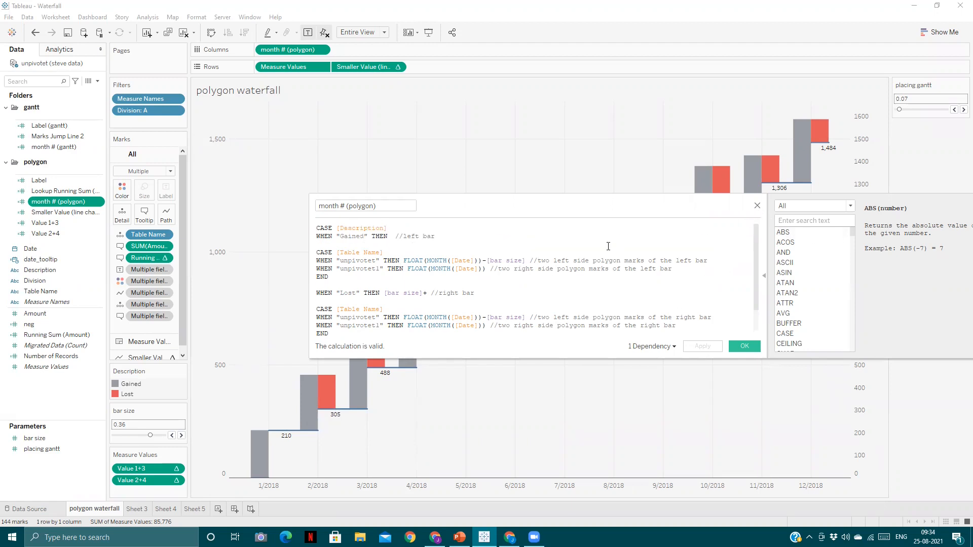
click(758, 206)
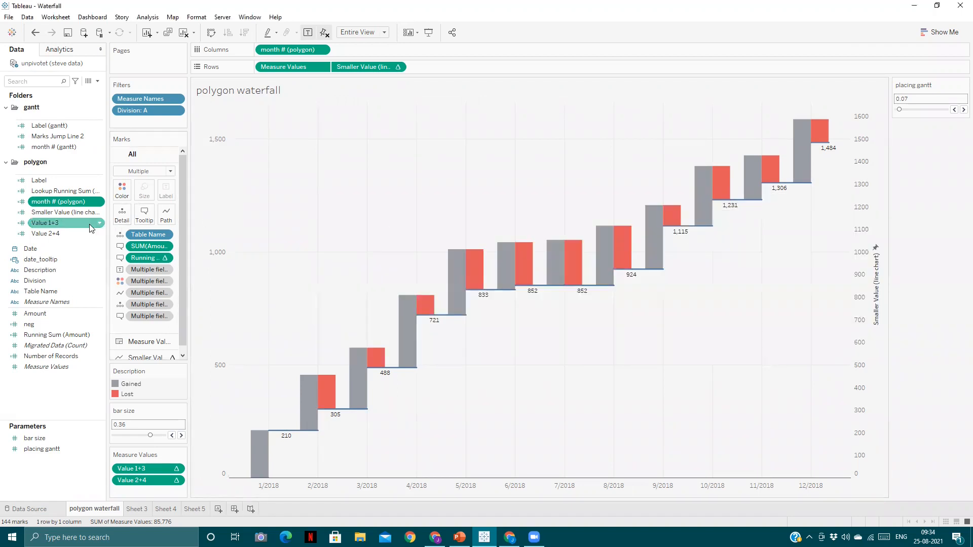
Bring up the Copy1/Copy2 diagram in PowerPoint, return to Tableau and reopen the month # (polygon) formula.
click(451, 529)
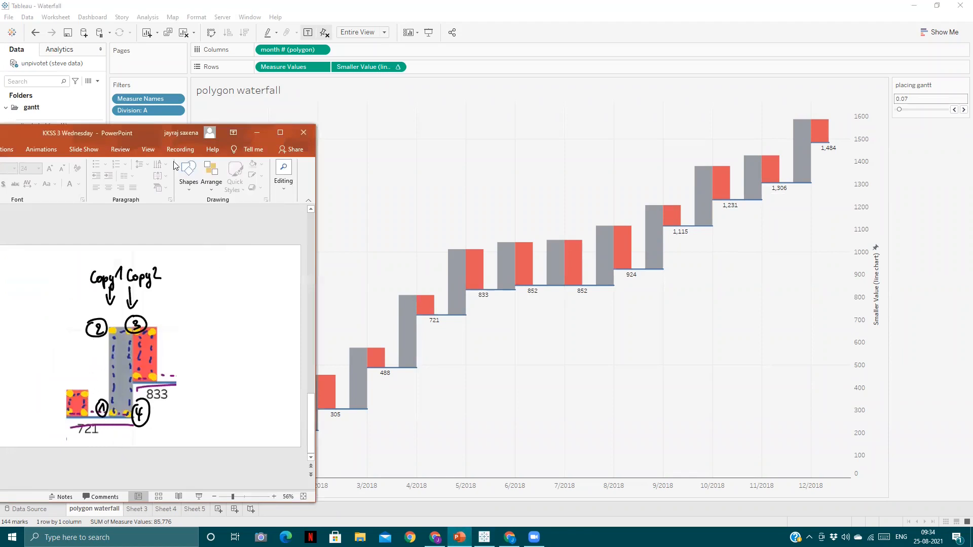
drag(147, 131, 547, 38)
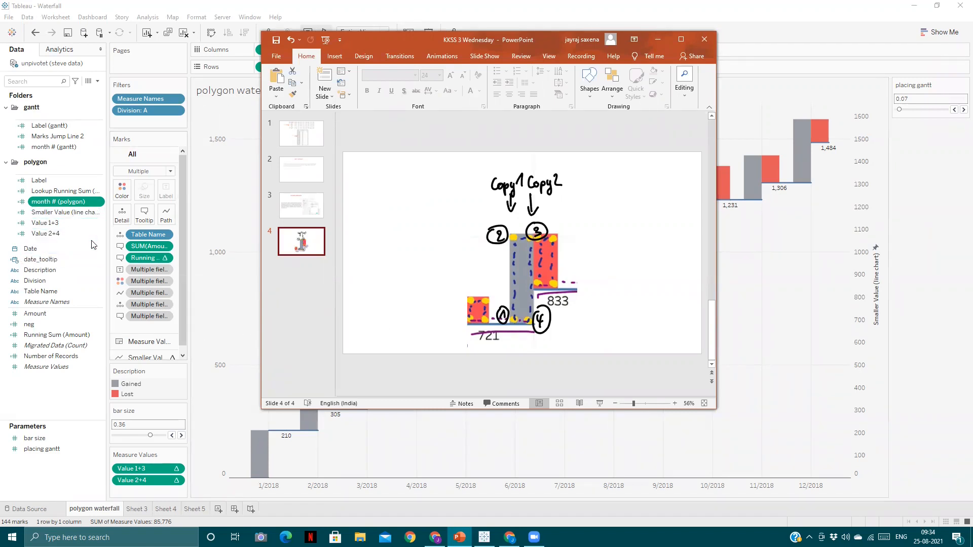
click(100, 202)
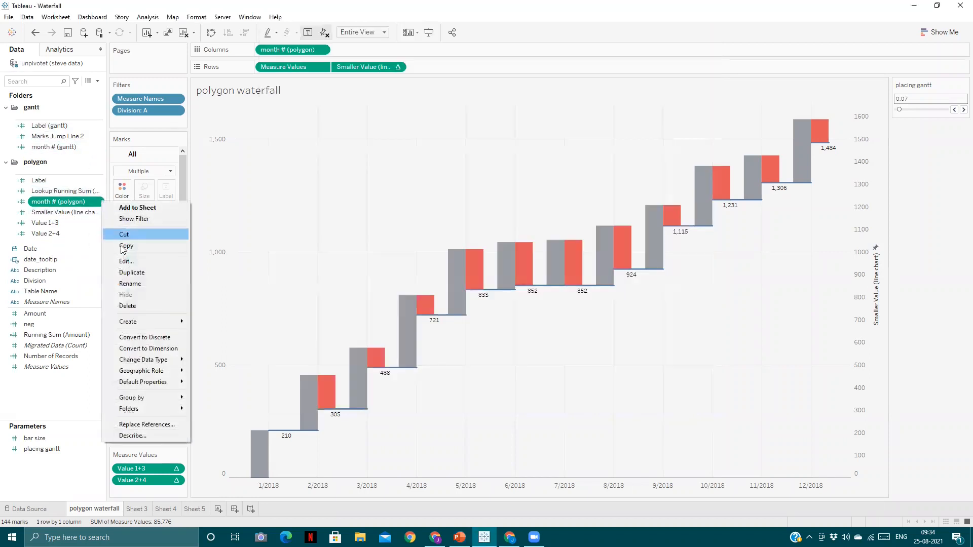
click(126, 261)
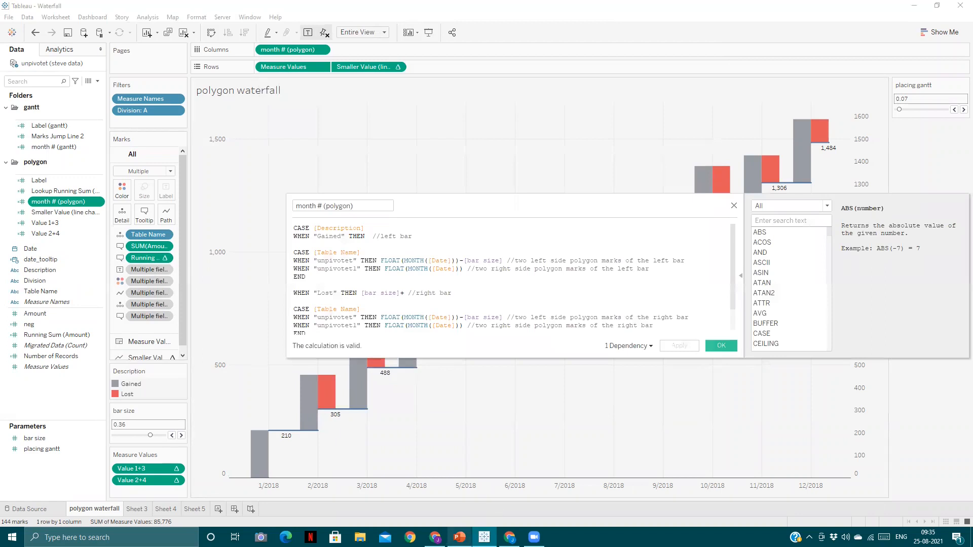
Switch to PowerPoint, narrow its window and place the Copy1/Copy2 diagram beside the month # (polygon) formula in Tableau.
mouse_move(460, 537)
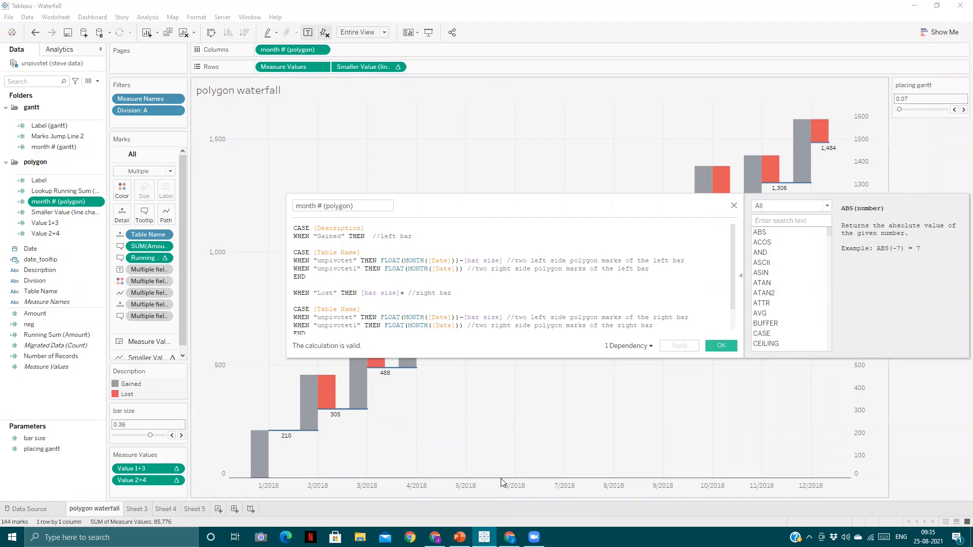
key(alt+Tab)
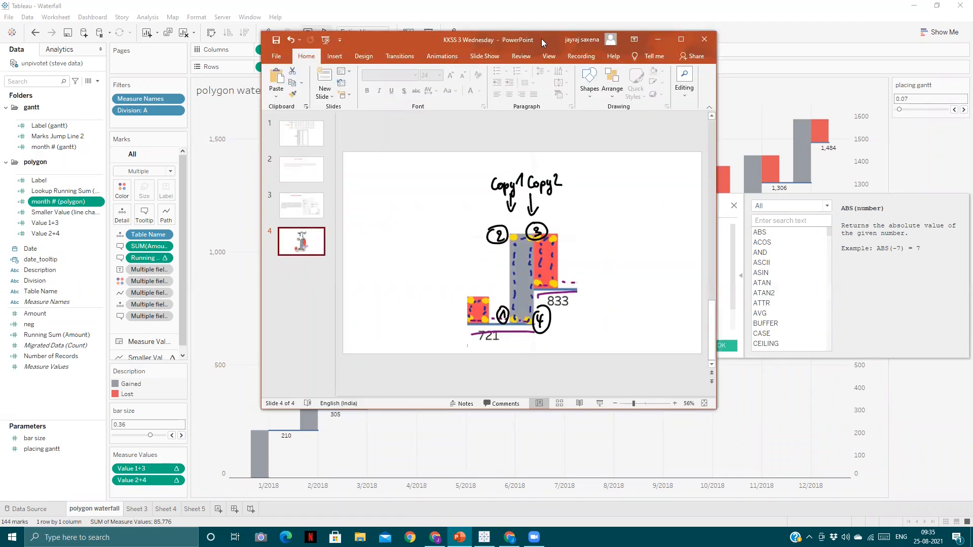
drag(541, 38, 262, 135)
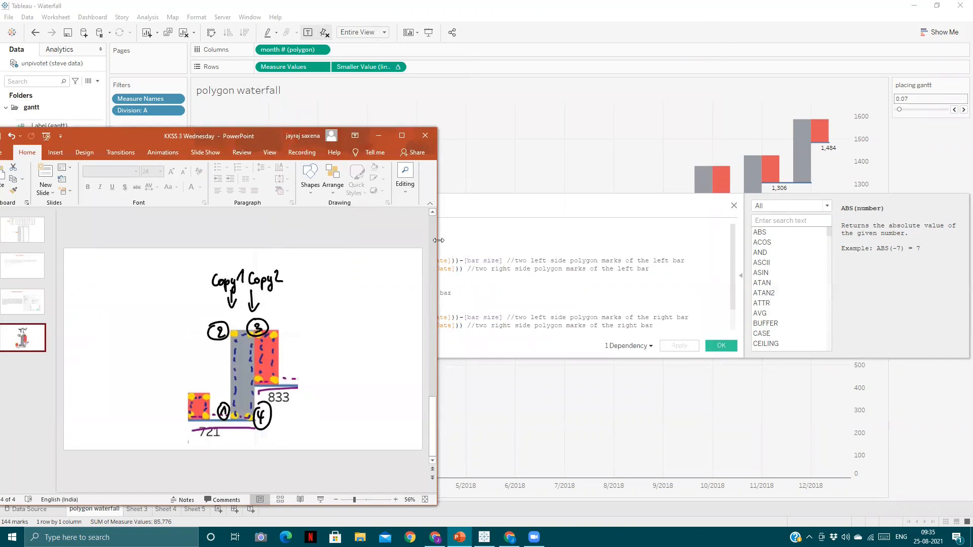
drag(438, 241, 247, 240)
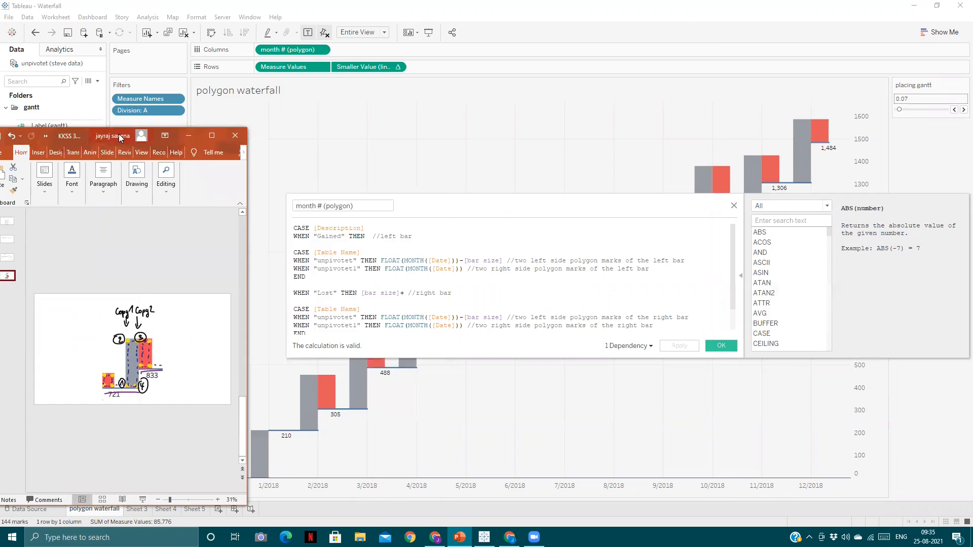
drag(121, 138, 161, 98)
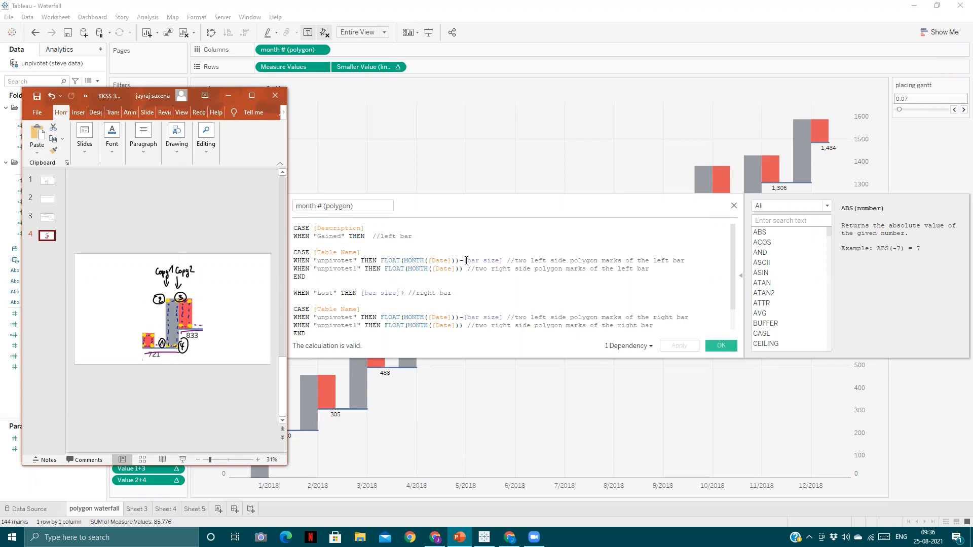
Compare the month # (polygon) formula with the polygon corner points in the diagram and close it without changes.
mouse_move(320, 413)
drag(142, 94, 130, 90)
click(735, 206)
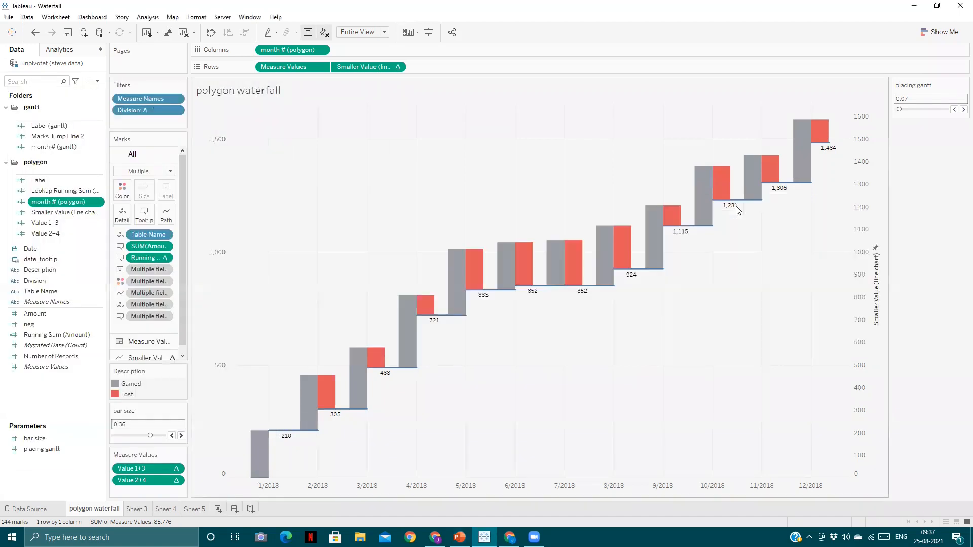
Open the Value 1+3 formula, compare its full text with the PowerPoint corner diagram and close it without changes.
right_click(100, 227)
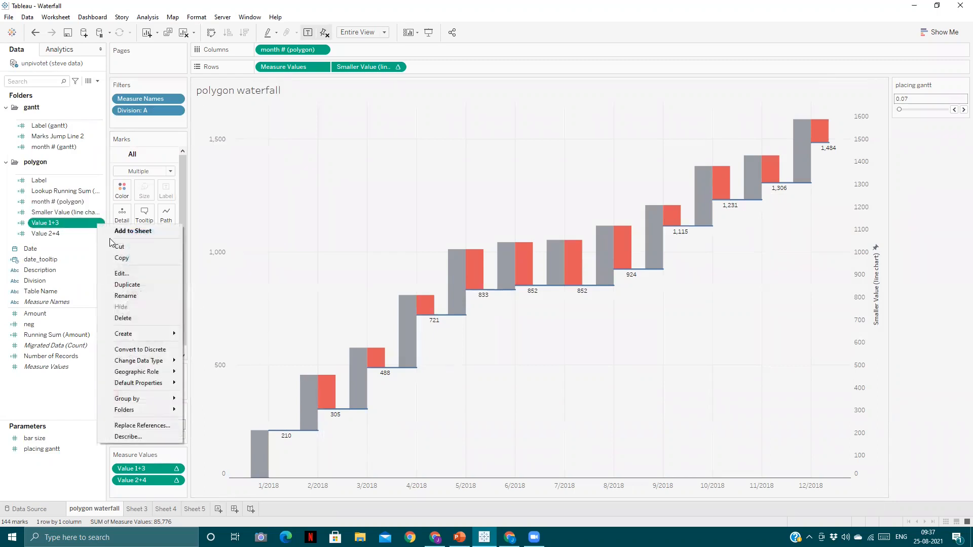
click(121, 274)
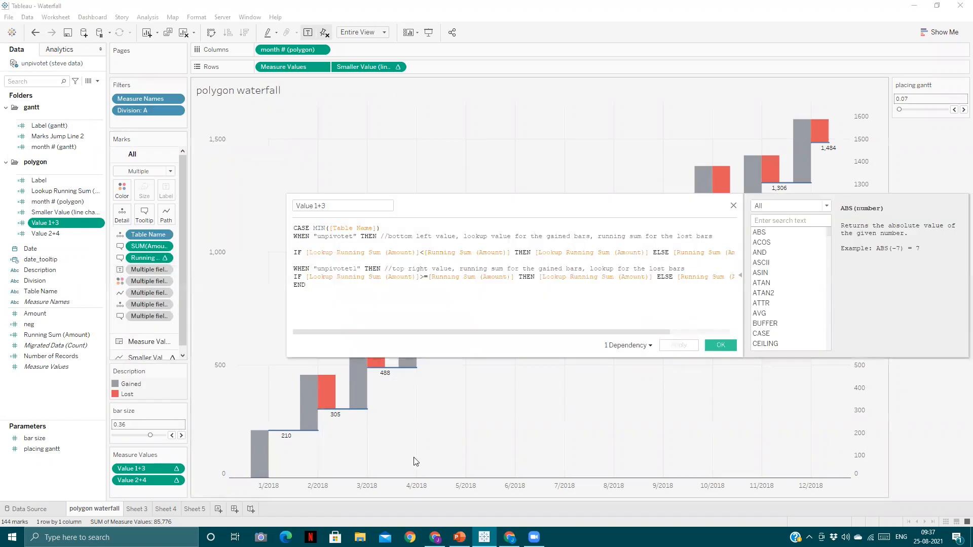
click(459, 537)
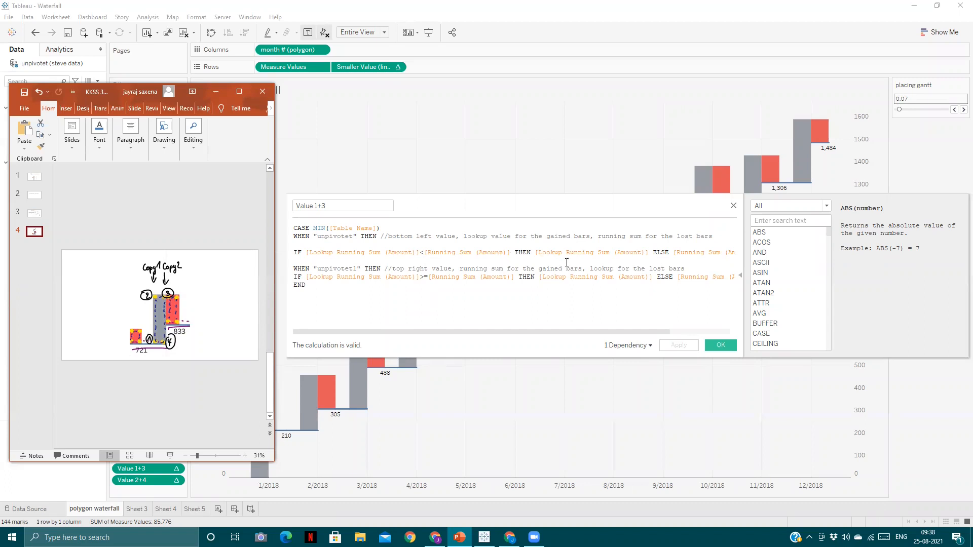
drag(639, 330, 592, 330)
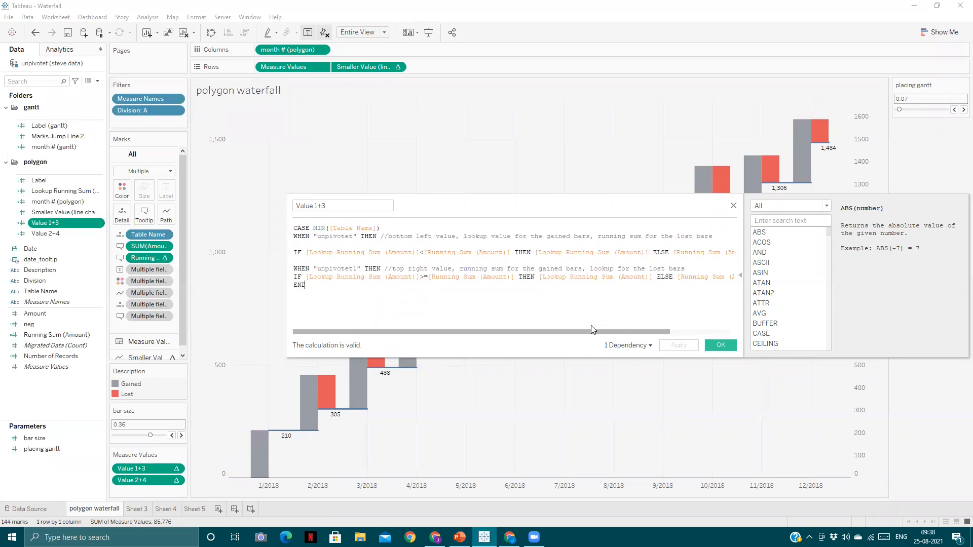
mouse_move(459, 537)
click(460, 494)
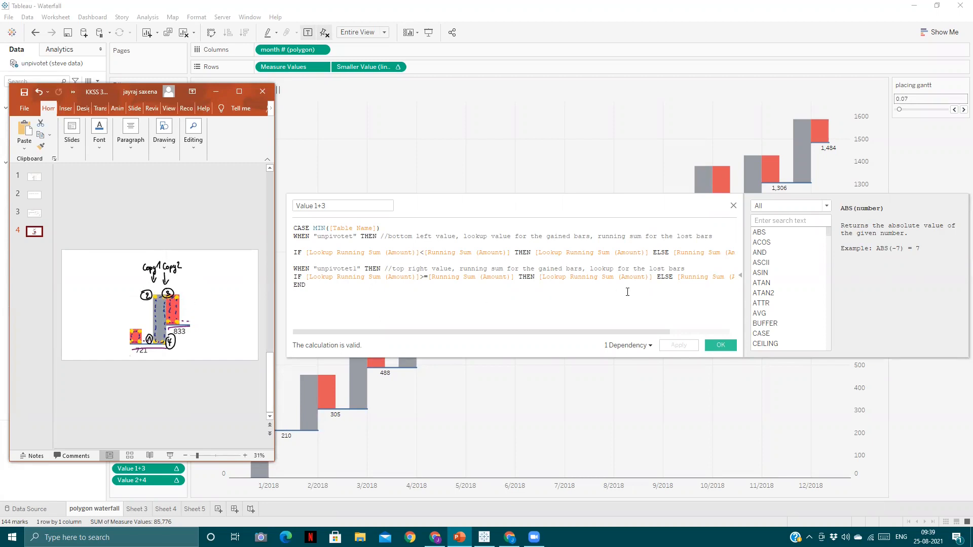
click(434, 334)
drag(433, 333, 522, 330)
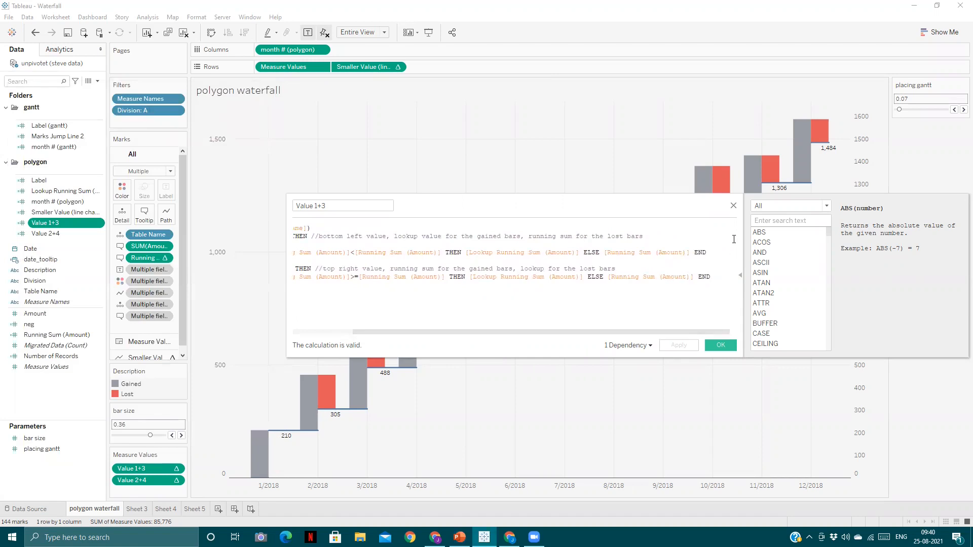
click(733, 206)
Open the Value 2+4 formula, compare it with the PowerPoint corner diagram and close it without changes.
right_click(101, 234)
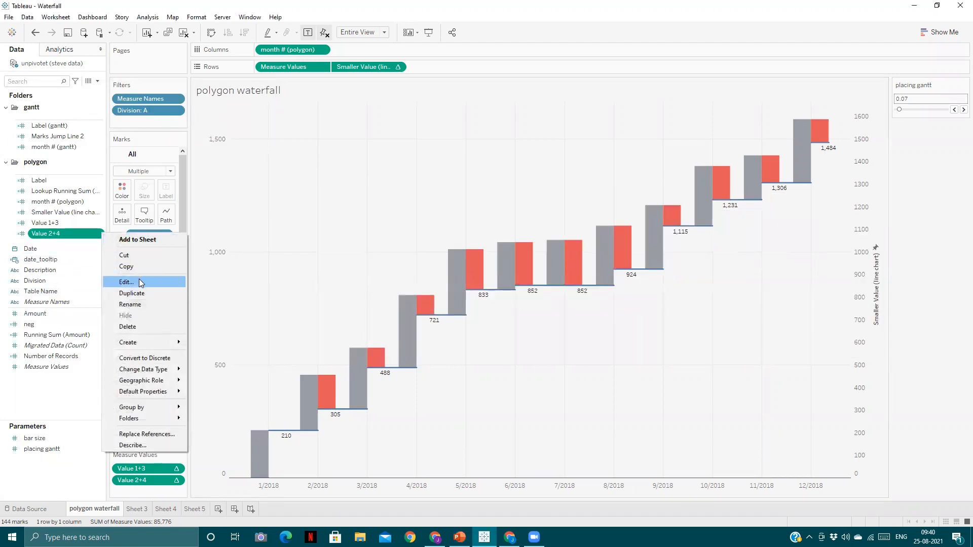
click(126, 281)
mouse_move(460, 537)
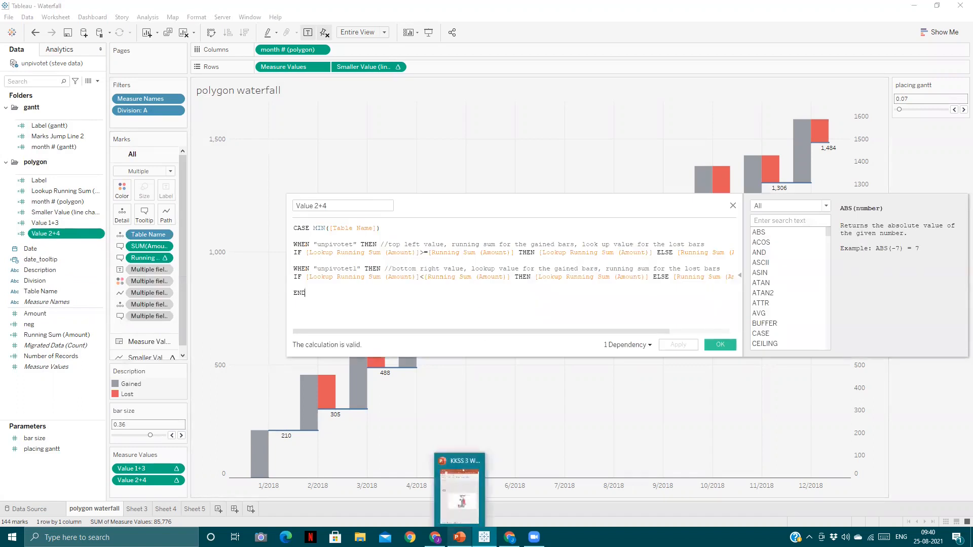
click(459, 494)
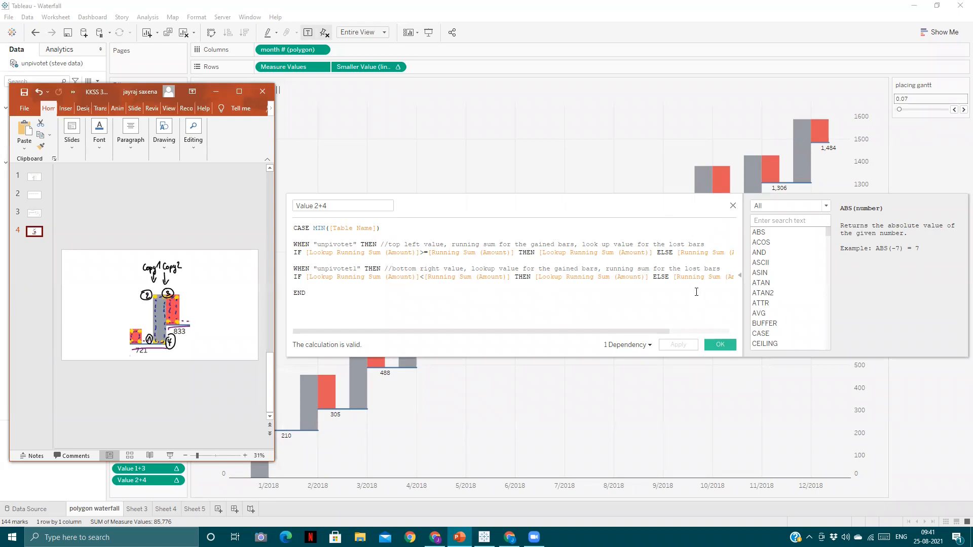
click(733, 207)
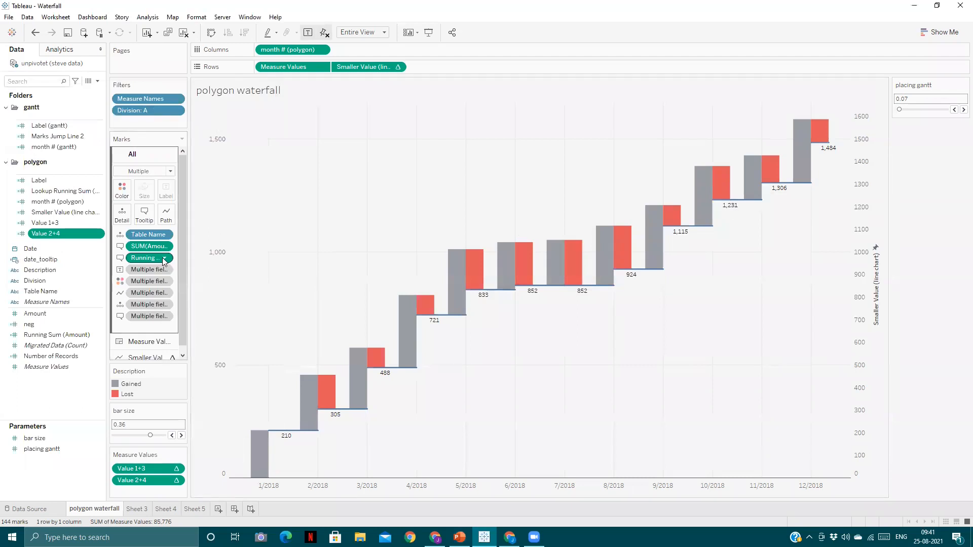
Open the Smaller Value (line chart) formula, move it clear of the early bars, compare it with their connecting lines and close it unchanged.
click(91, 234)
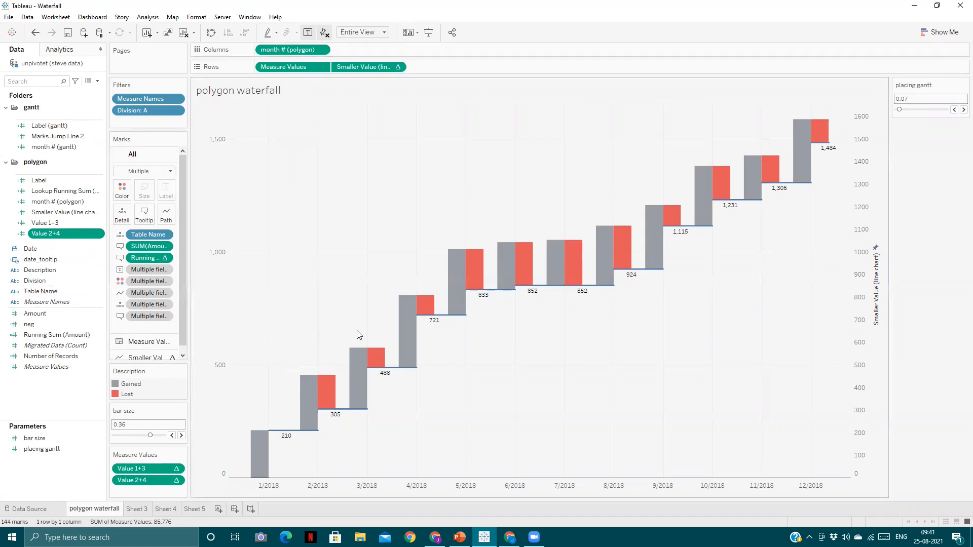
mouse_move(438, 318)
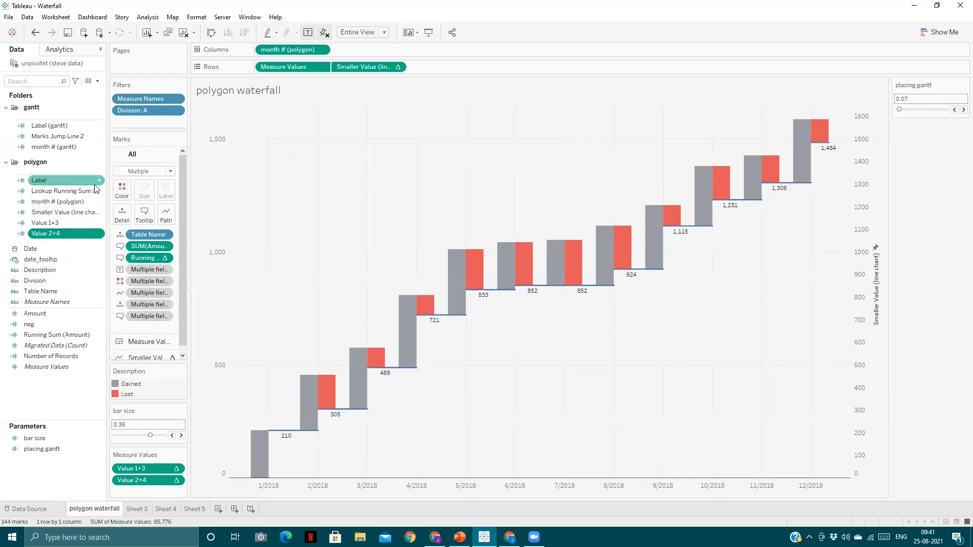
right_click(99, 215)
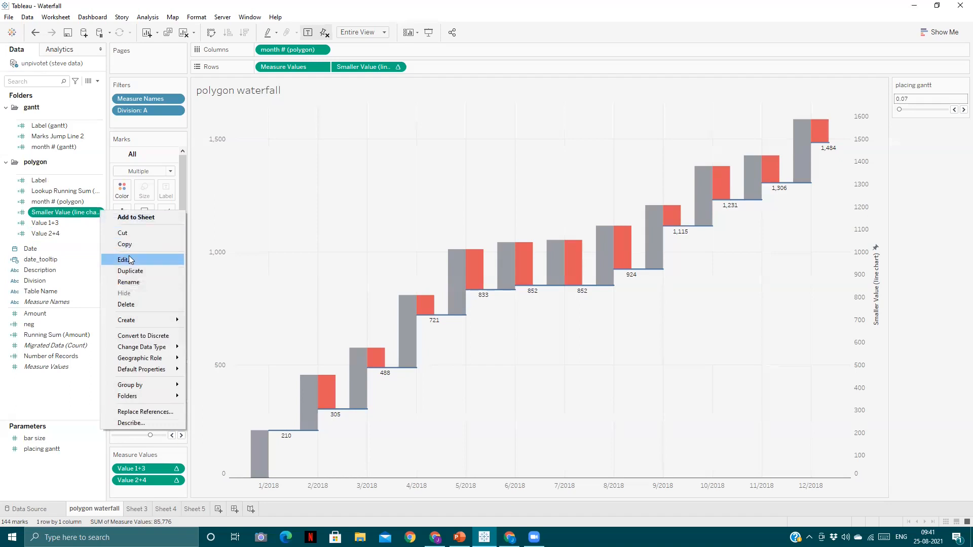
click(130, 260)
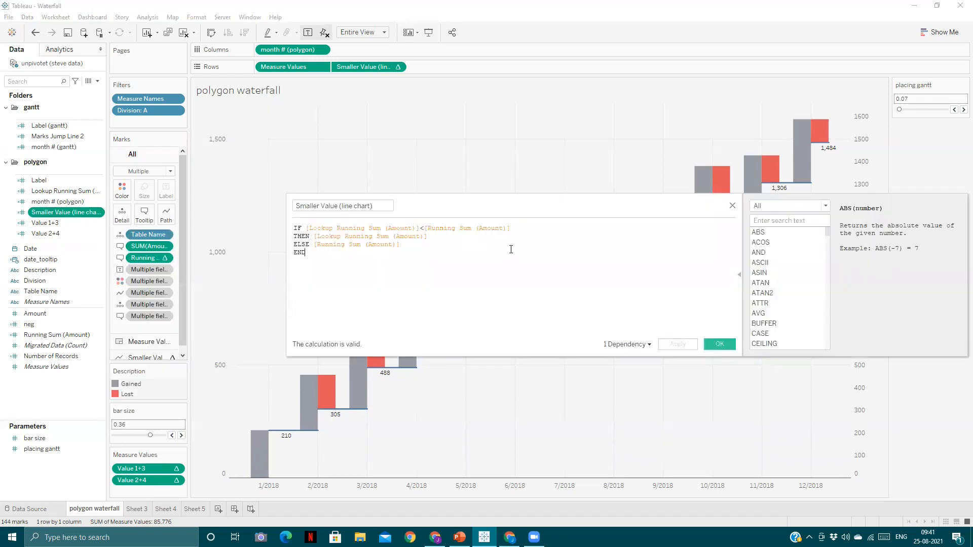
drag(538, 204, 643, 339)
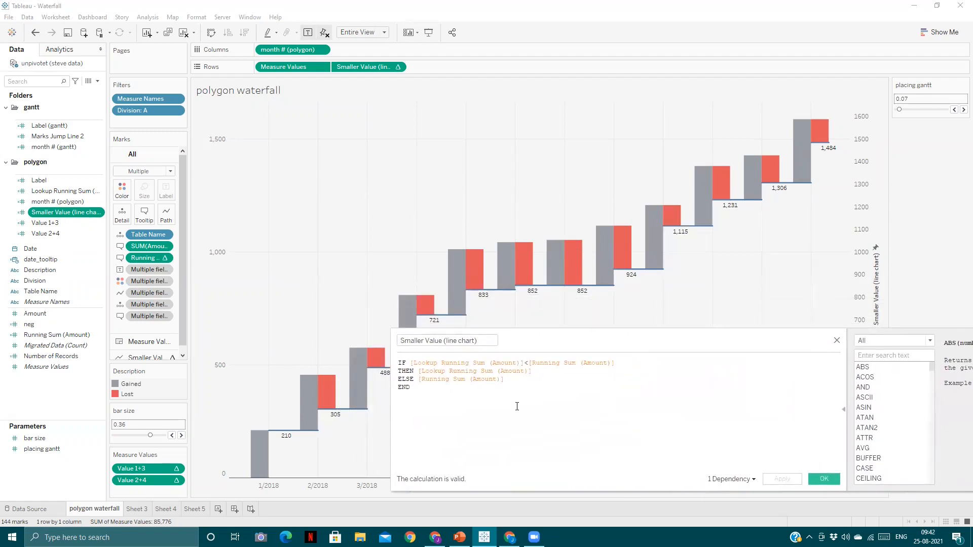
mouse_move(335, 420)
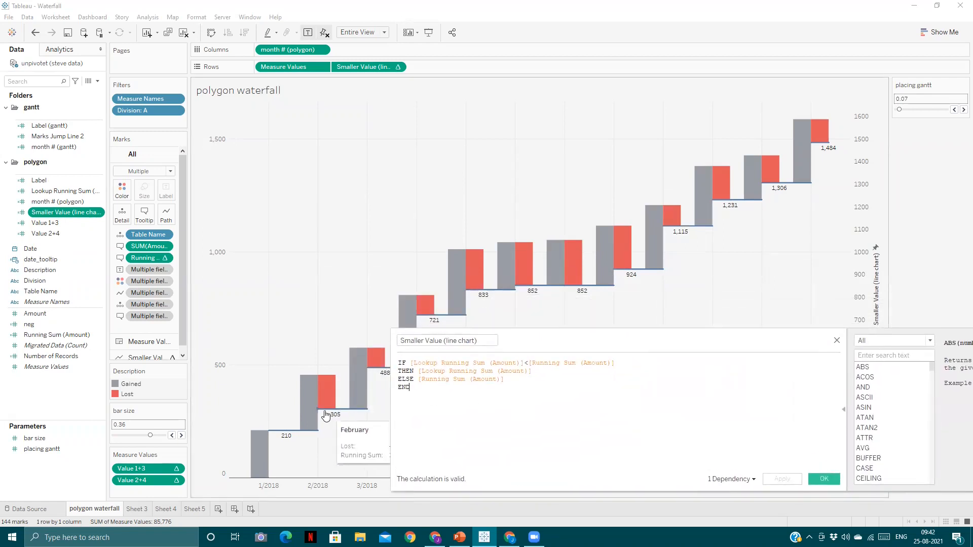
mouse_move(308, 411)
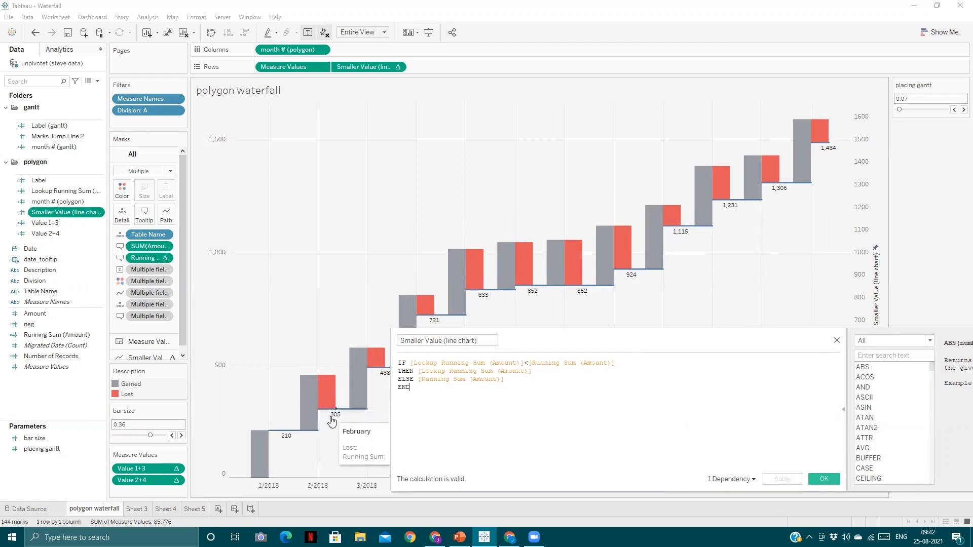
mouse_move(357, 401)
mouse_move(298, 439)
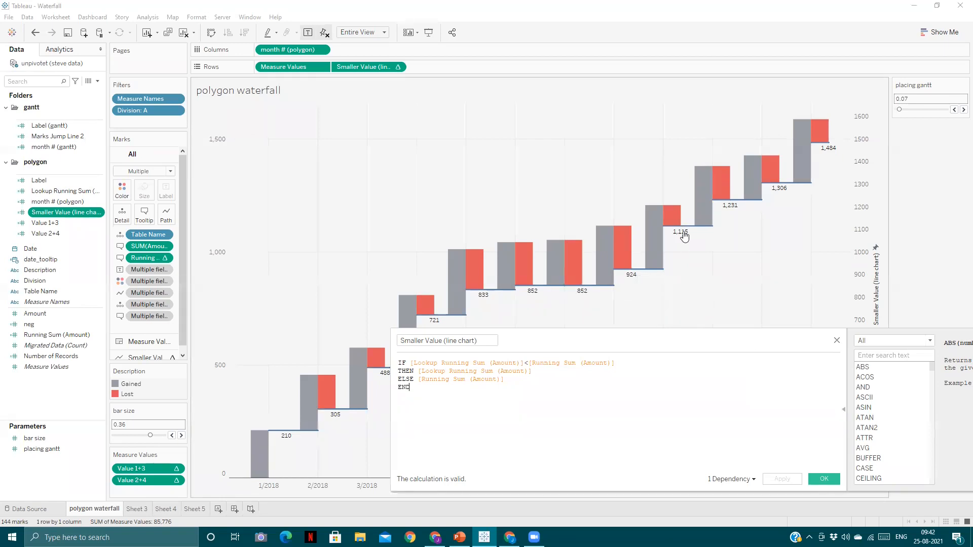
click(837, 341)
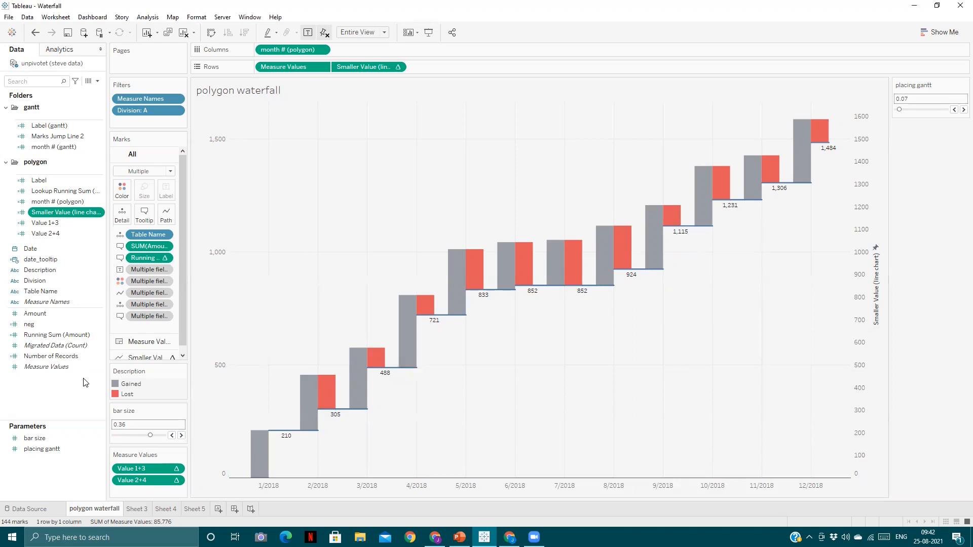
Check that the placing gantt parameter is shown and set its value to 0.12.
right_click(97, 449)
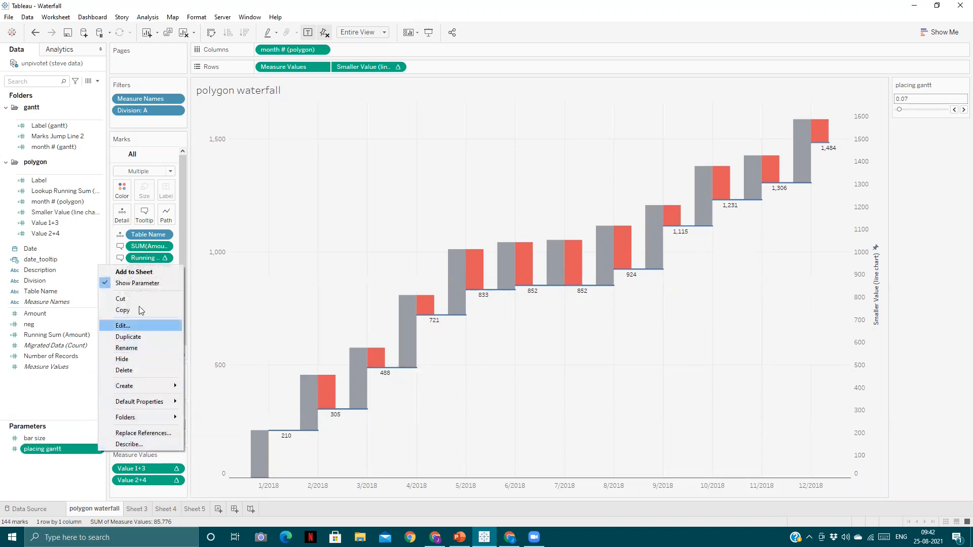
click(144, 283)
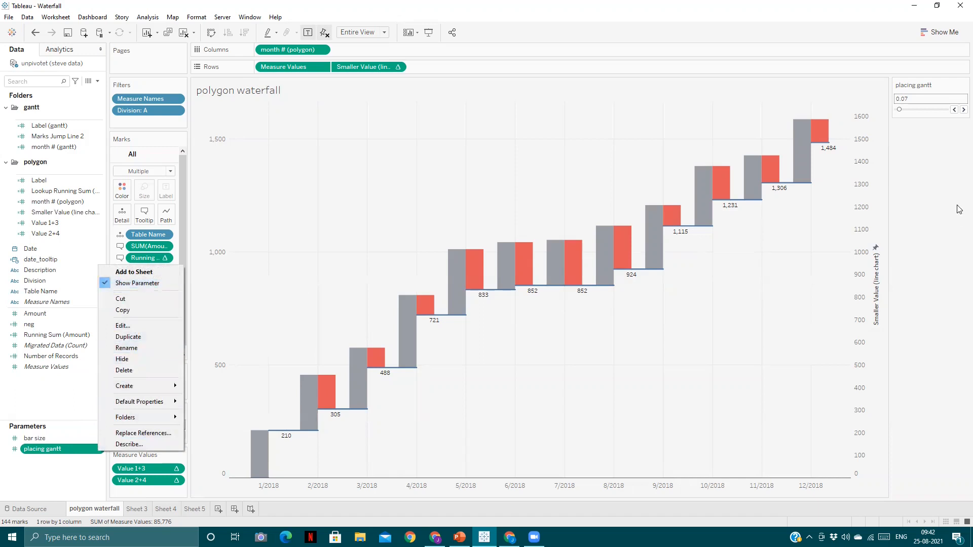
click(963, 110)
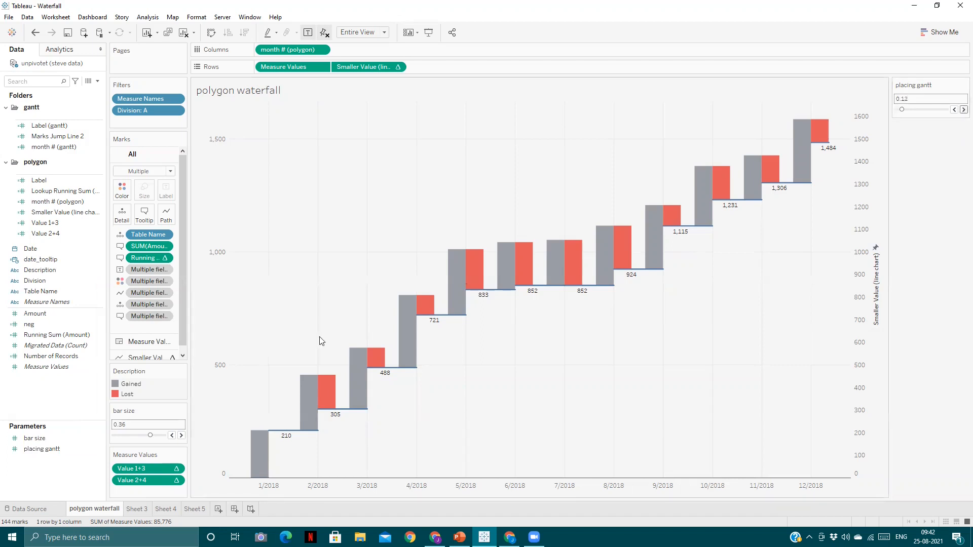
Set the bar size parameter to 0.43 and inspect the widened bars of the polygon waterfall.
click(96, 439)
click(99, 439)
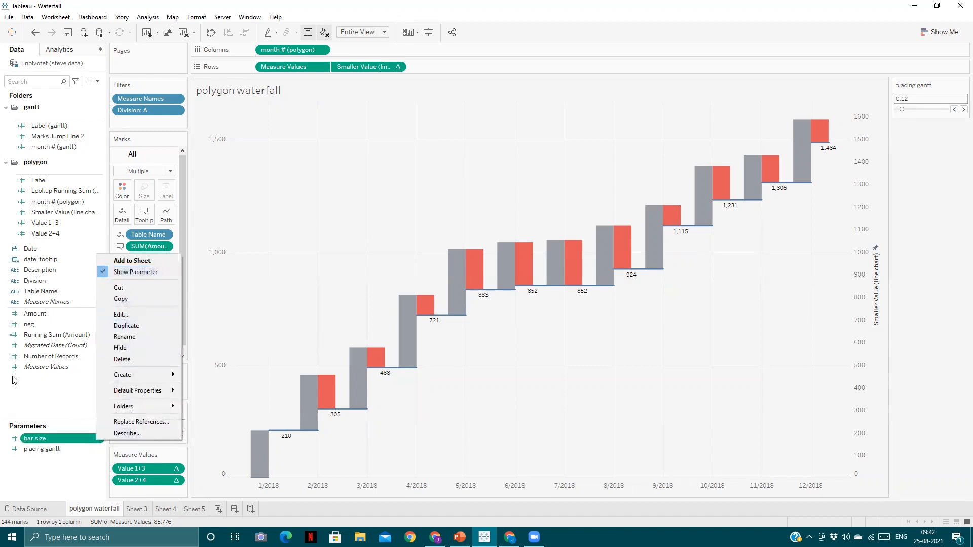
click(32, 373)
click(181, 435)
click(180, 435)
click(181, 435)
click(180, 435)
click(181, 435)
click(181, 435)
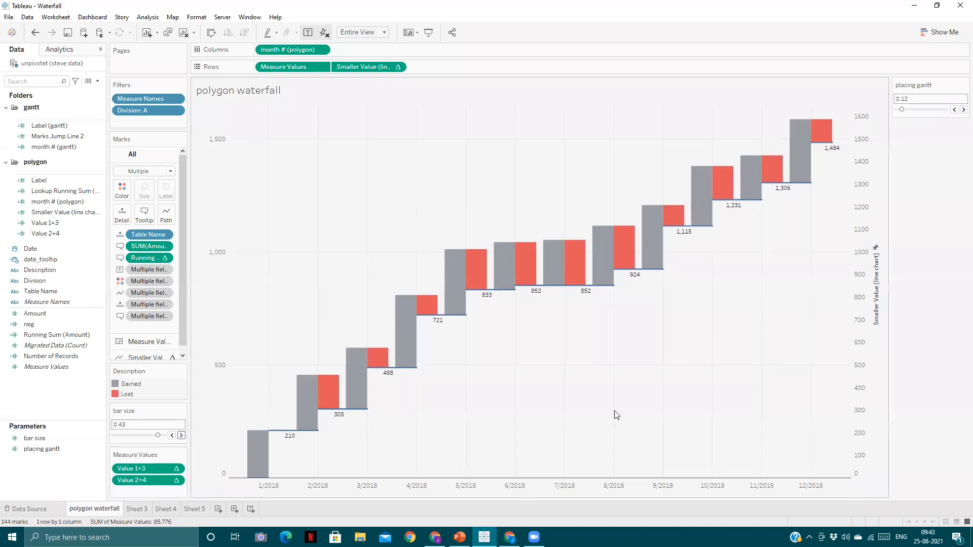
mouse_move(465, 272)
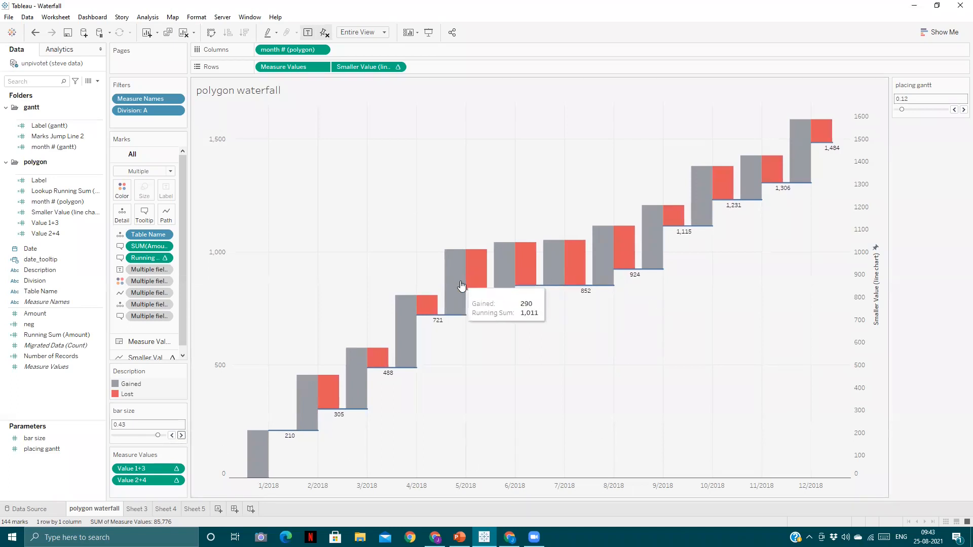
Set the bar size parameter to 0.45 to widen the polygon waterfall's bars further.
click(181, 435)
click(181, 435)
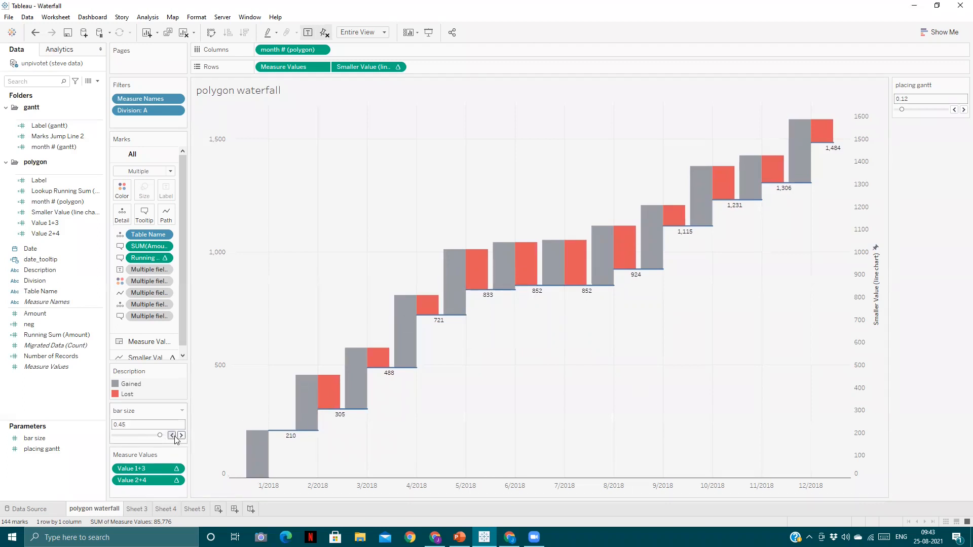
scroll(145, 249, down, 1)
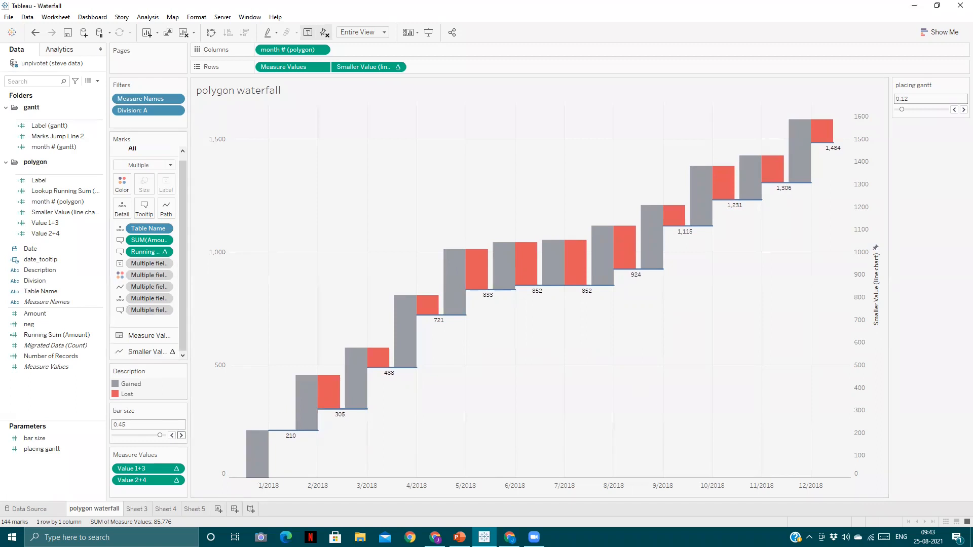
Switch to the PowerPoint presentation, enlarge its window and review the slides from the corner diagram back to the data and unpivot slide.
click(459, 537)
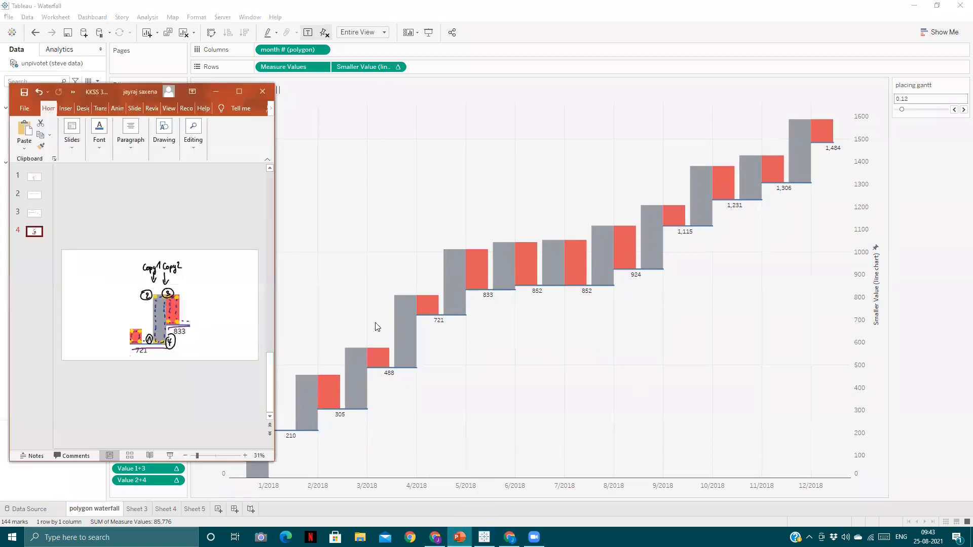
click(239, 94)
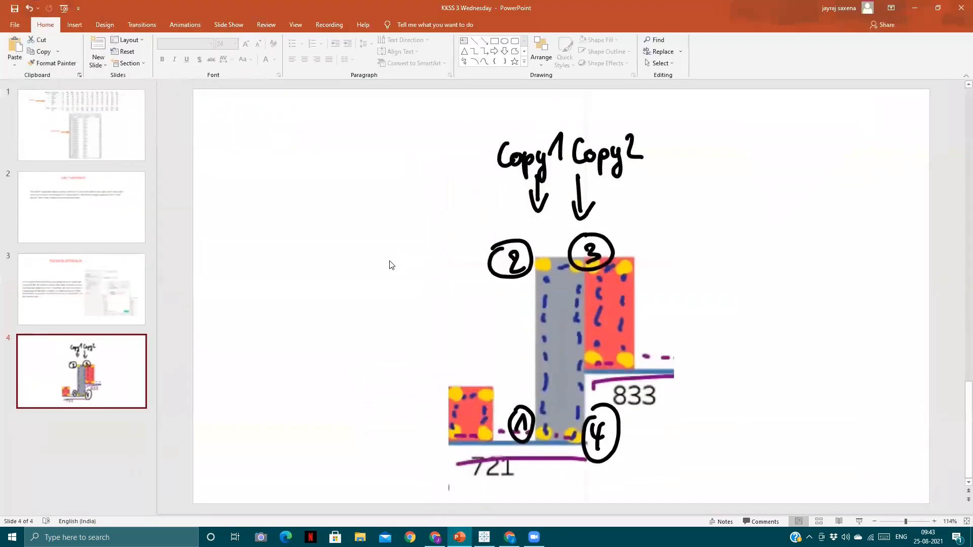
click(120, 298)
click(90, 207)
click(116, 133)
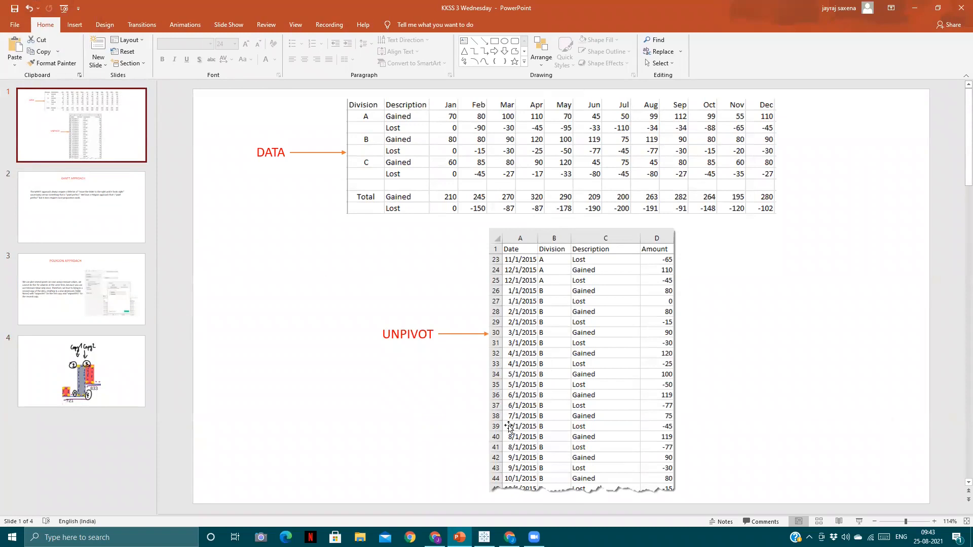
Back in Tableau, set the placing gantt parameter to 0.07 on Sheet 5 and return to the polygon waterfall sheet.
click(484, 537)
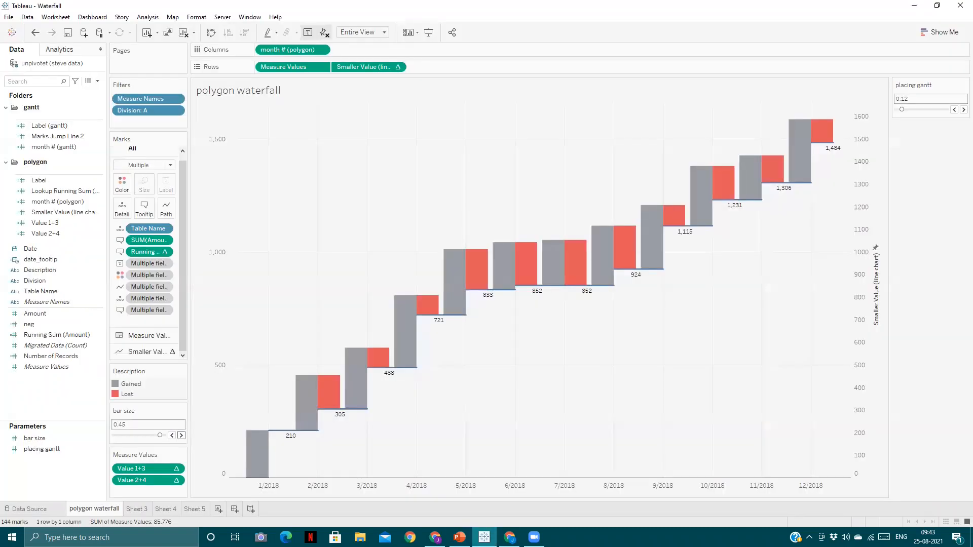
click(195, 510)
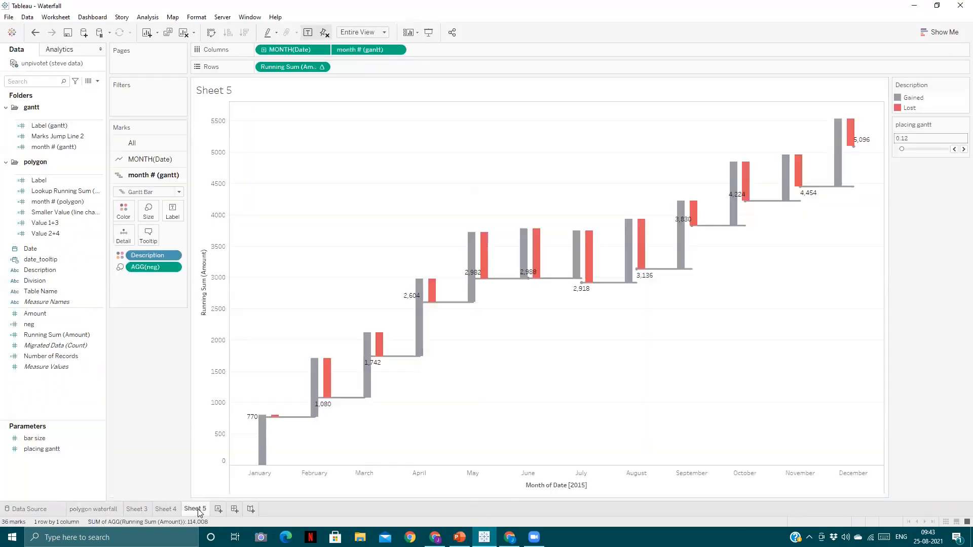
click(954, 149)
click(954, 149)
click(953, 149)
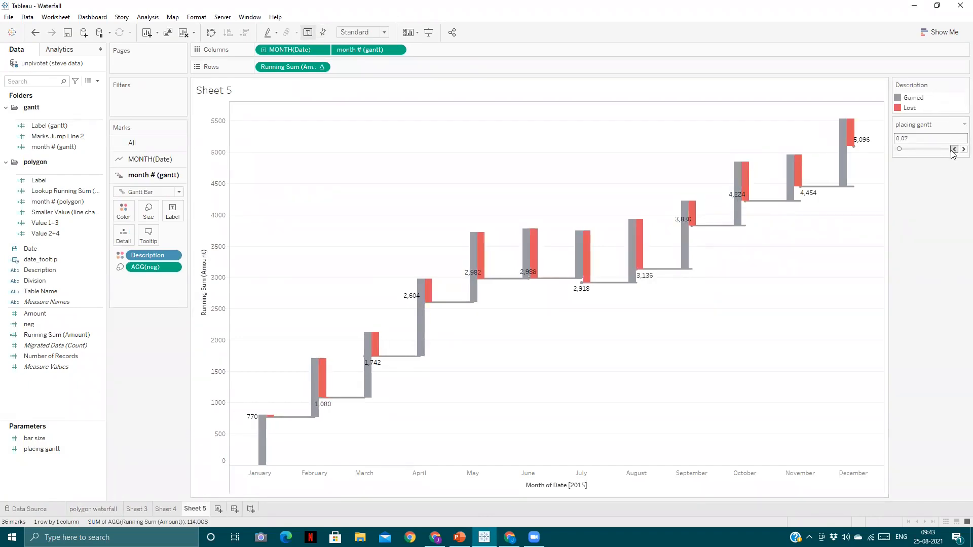
click(104, 509)
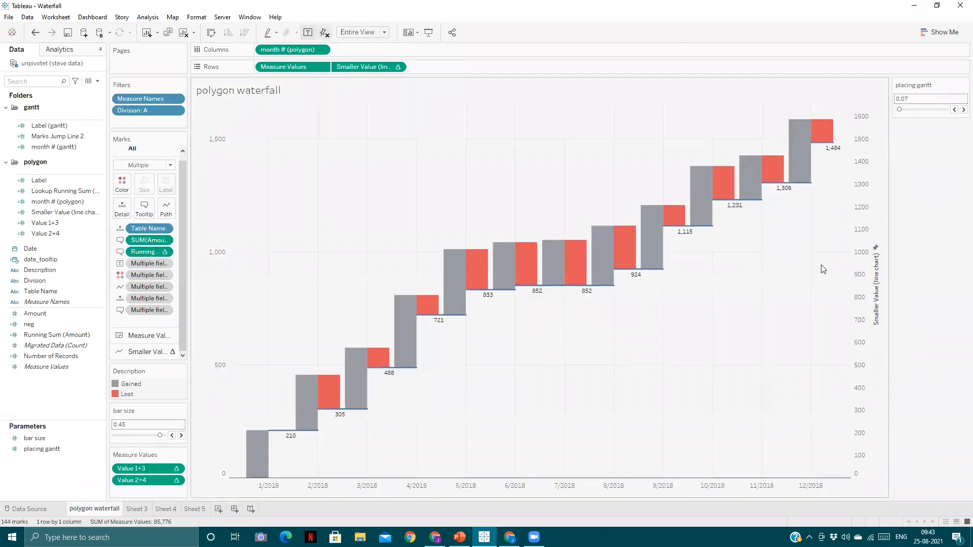